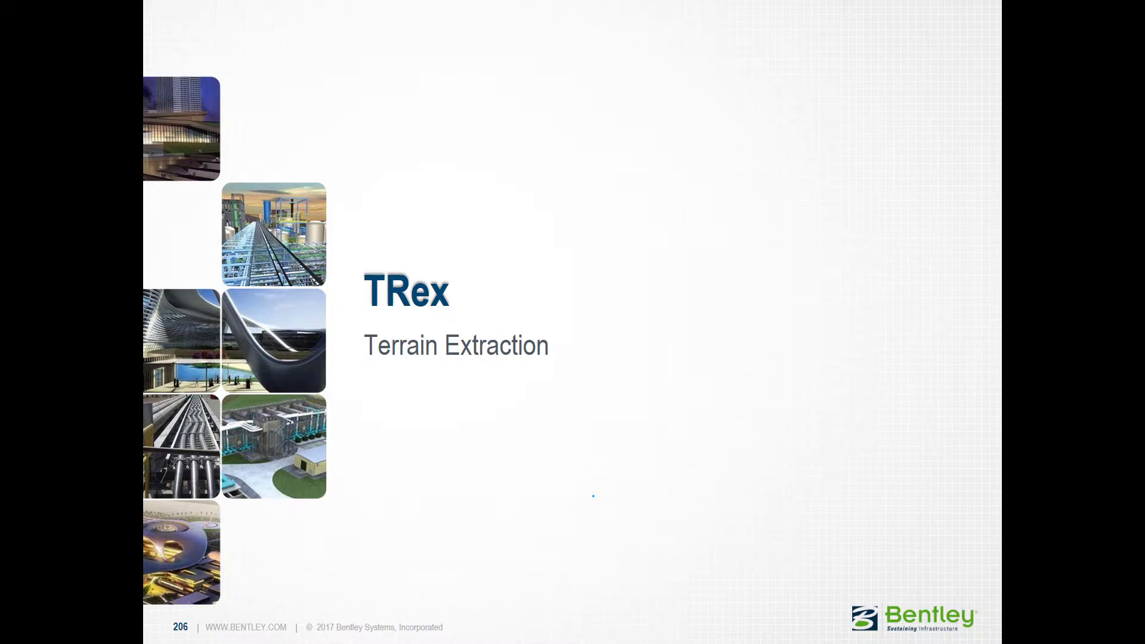
Step: End the slideshow on the TRex – Terrain Extraction slide
key(Escape)
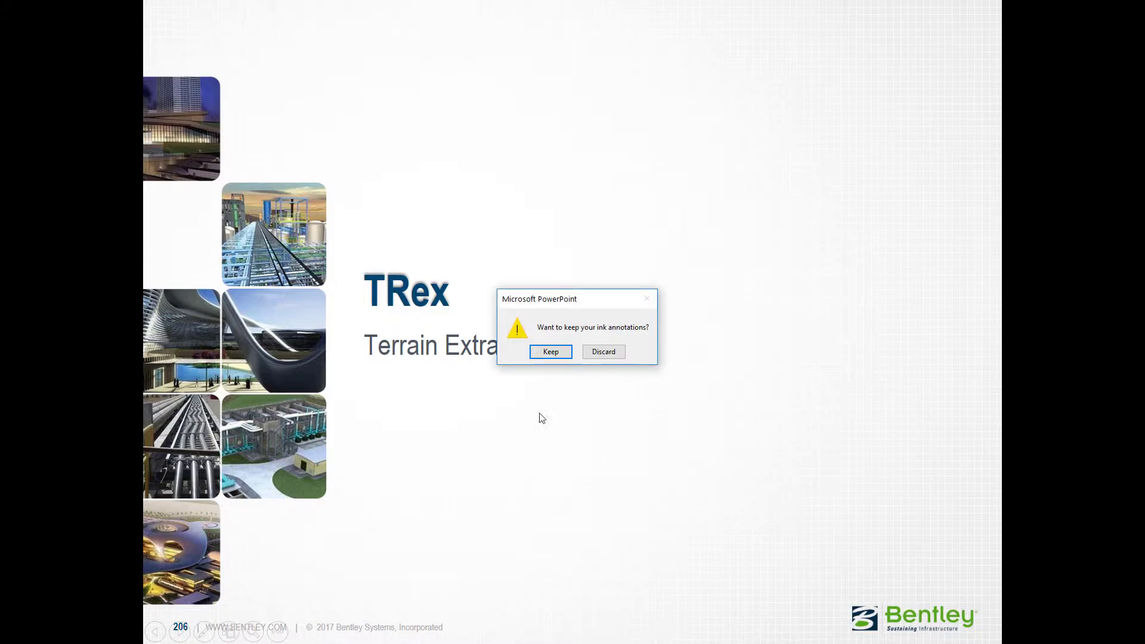
Step: Discard the ink annotations and start a new ModelBuilder import
click(618, 356)
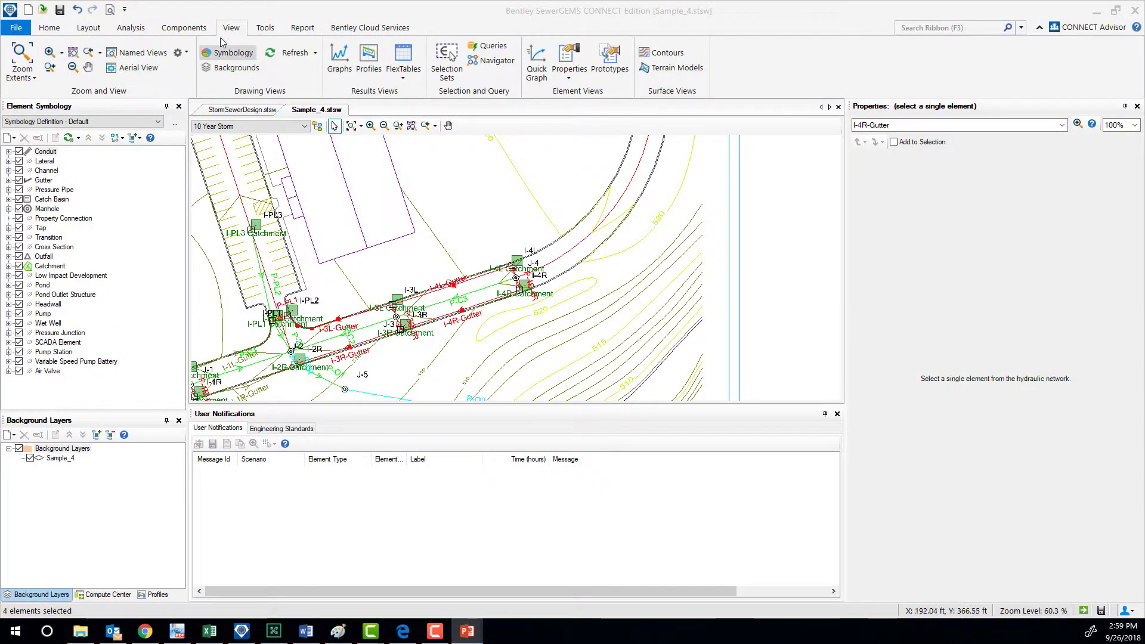
click(265, 29)
click(83, 59)
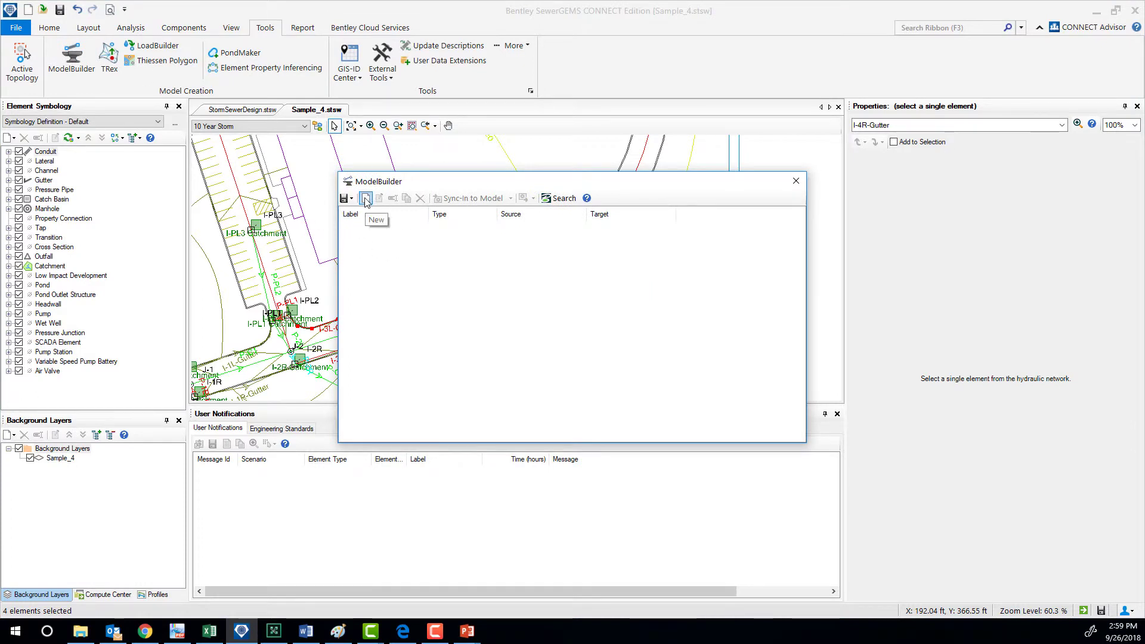
click(366, 199)
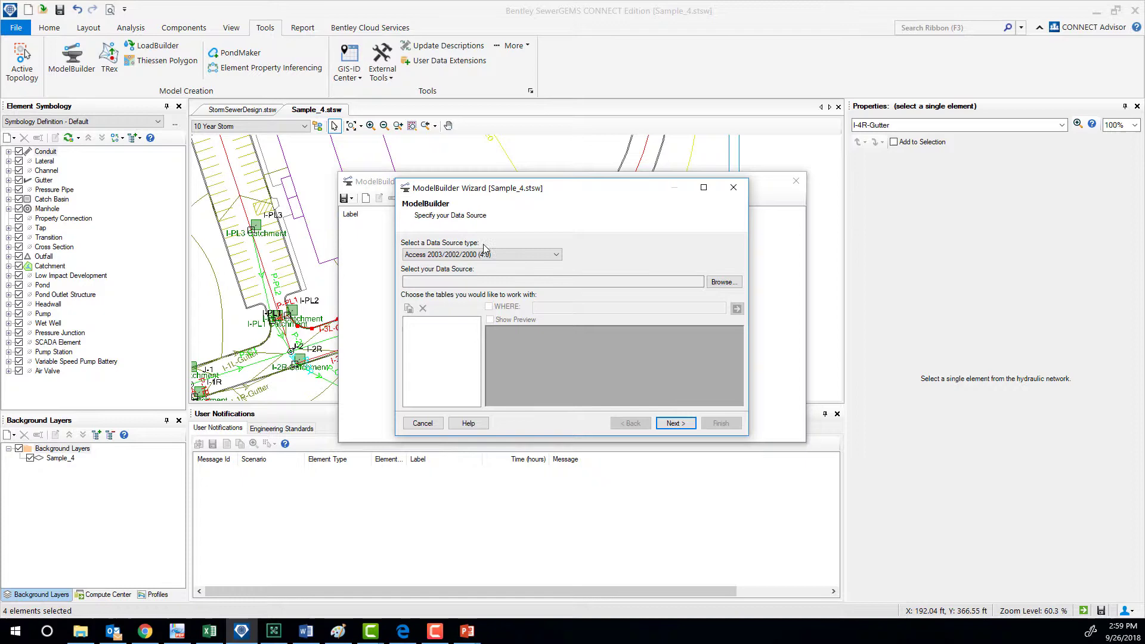
Step: Set the data source type to Esri Shapefiles and browse for the source file
click(527, 258)
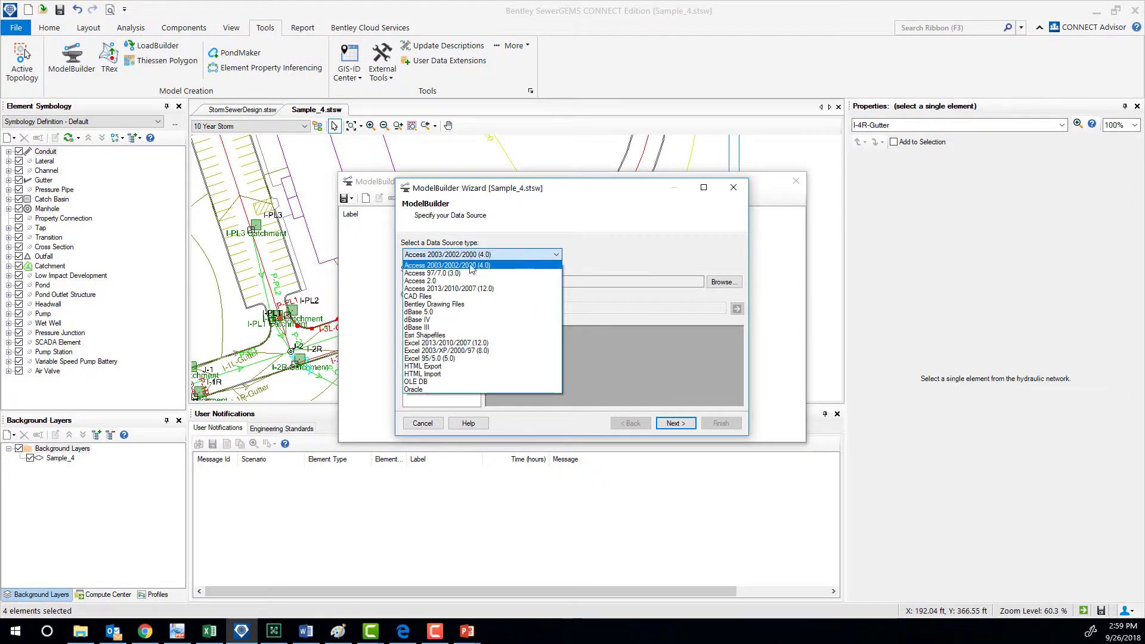
click(439, 337)
click(725, 284)
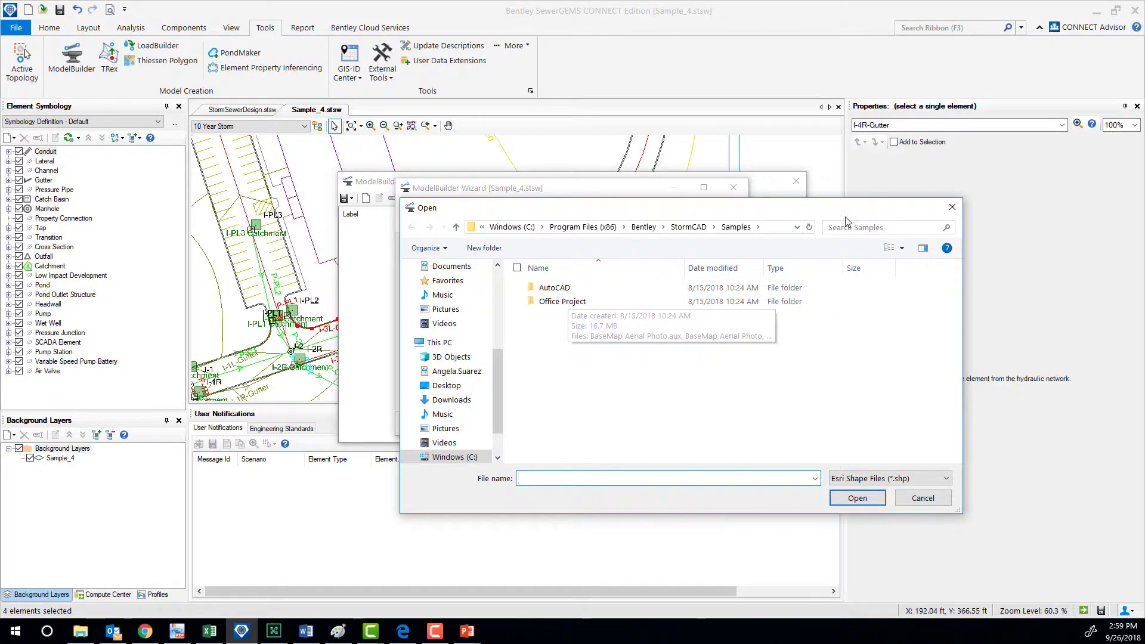
Step: Pick catchments.shp from Fundamentals\dataset\Starter\modelbuilder as the shapefile data source
click(949, 208)
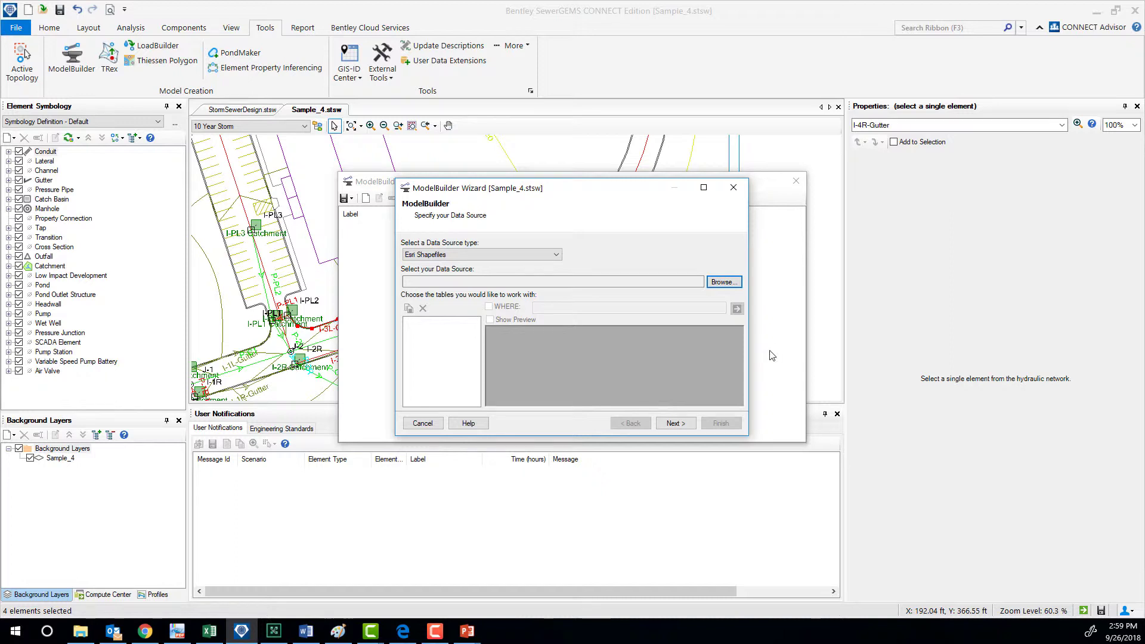
click(714, 282)
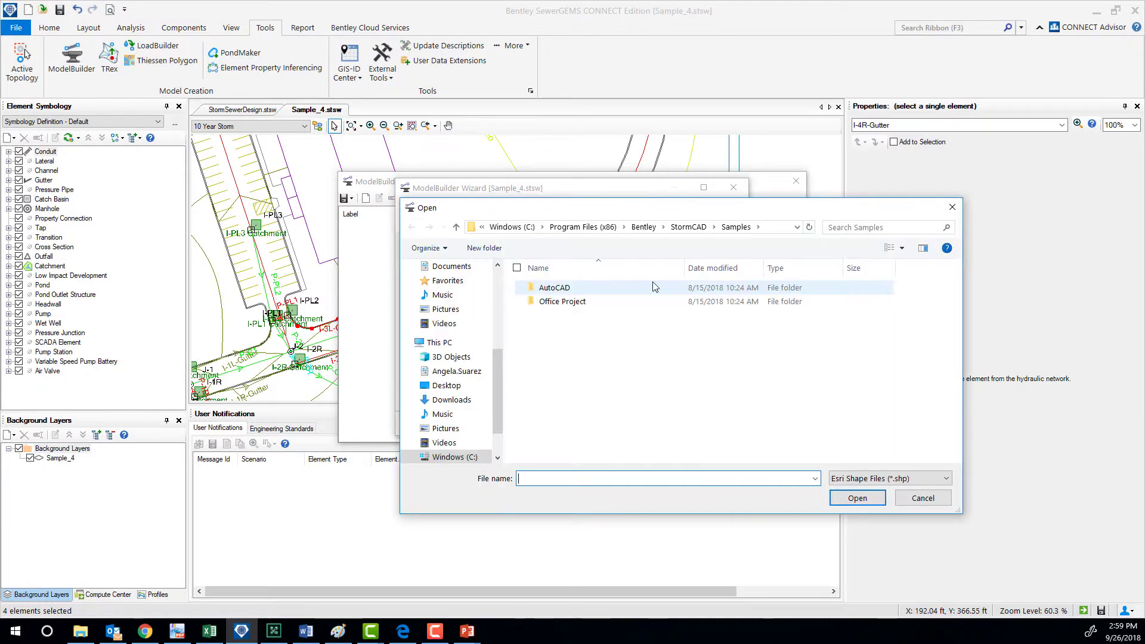
drag(502, 362, 504, 267)
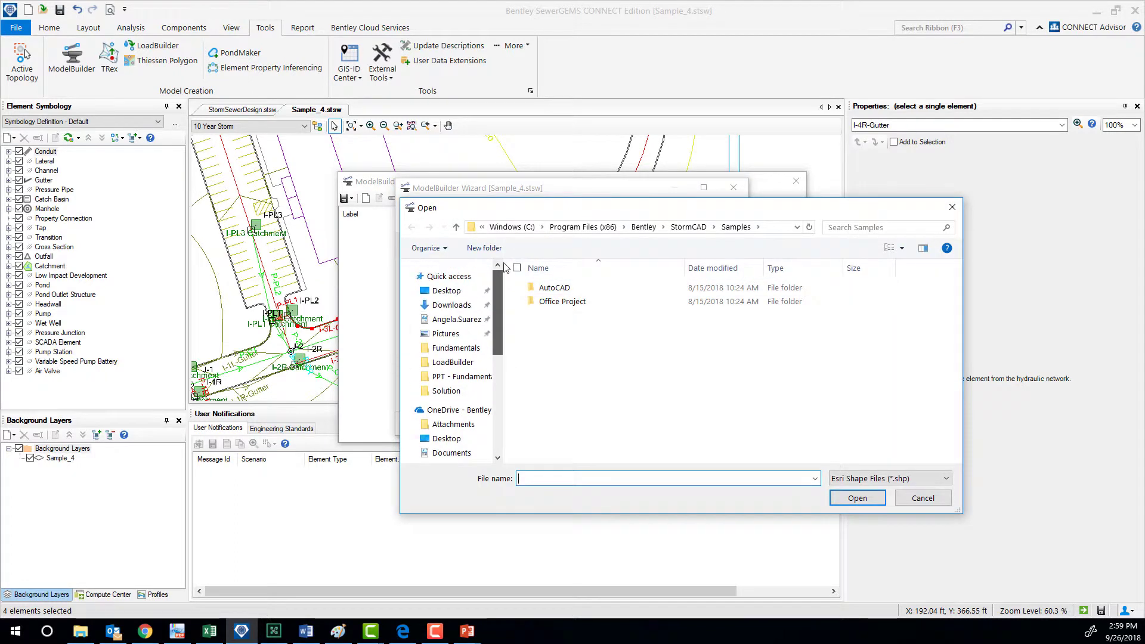
click(456, 347)
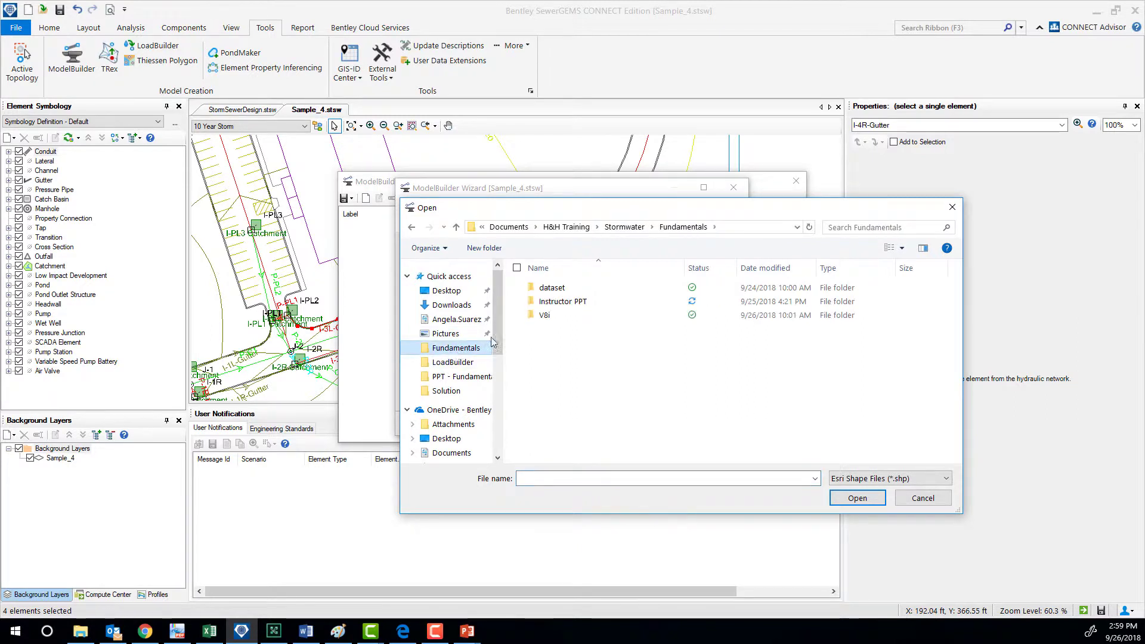
double_click(574, 289)
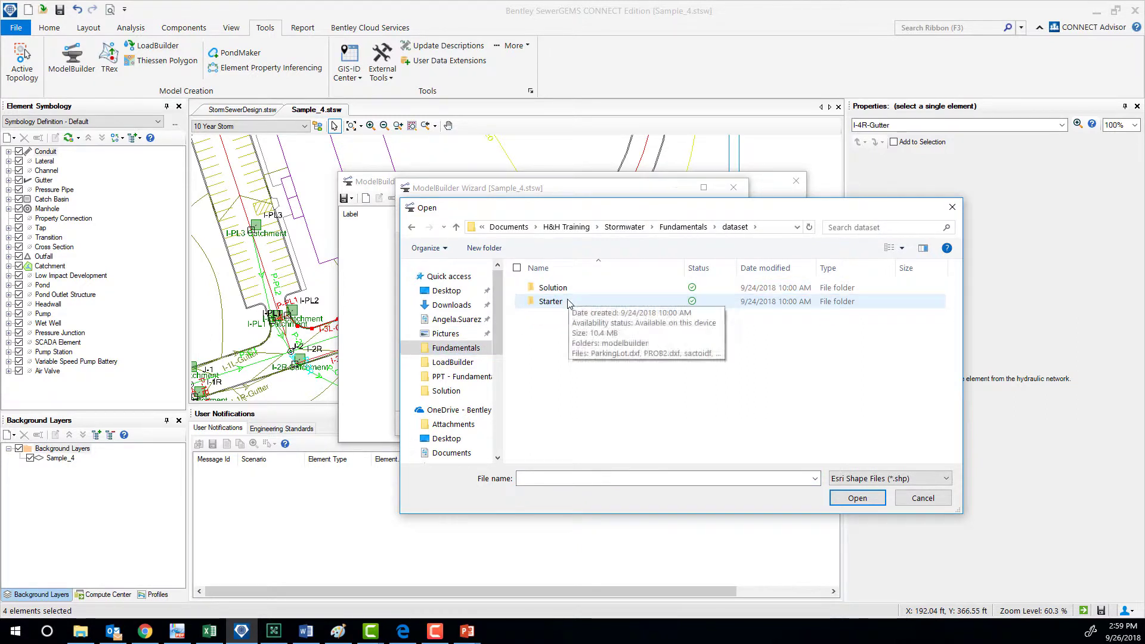
double_click(570, 302)
double_click(575, 289)
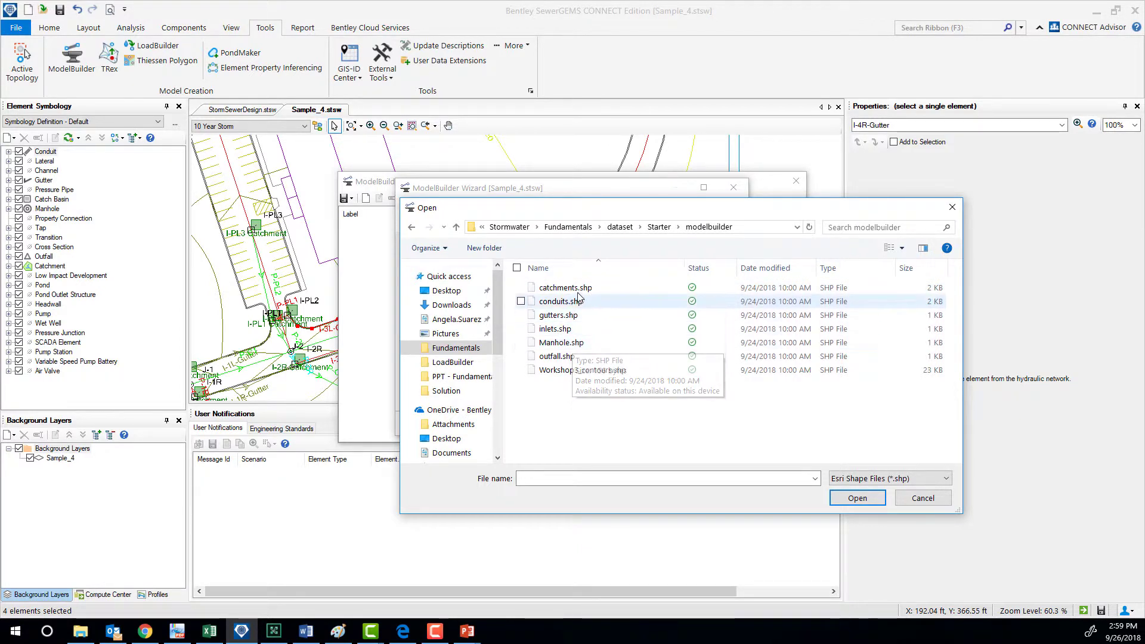
click(595, 288)
Step: Load catchments.shp, preview its attributes sorted by C, and advance to the create/update options
click(873, 498)
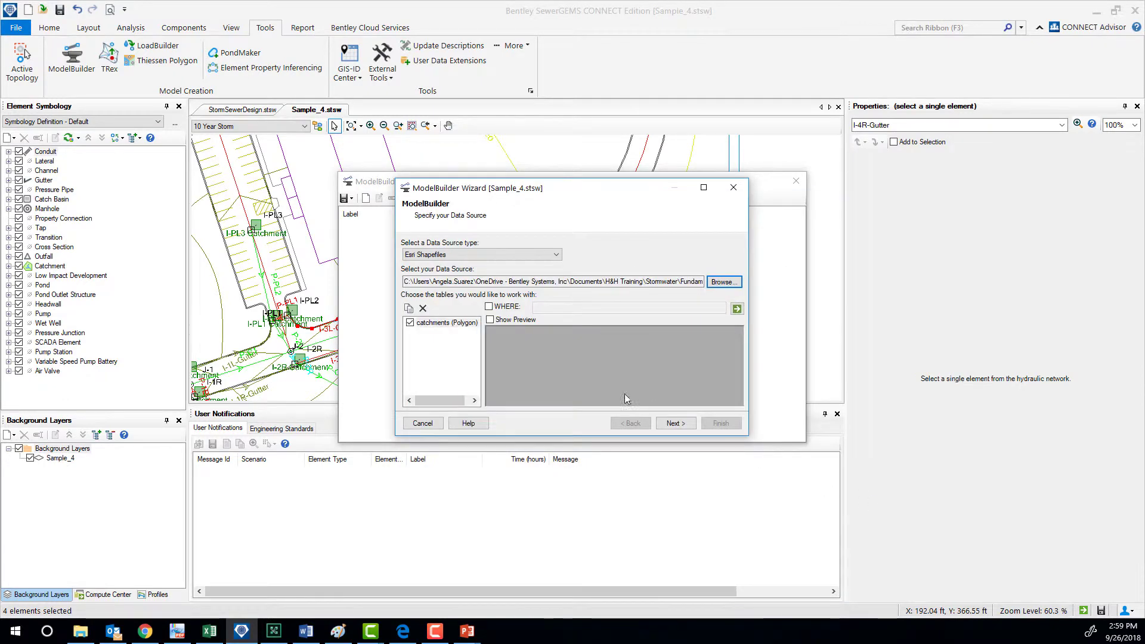
click(491, 320)
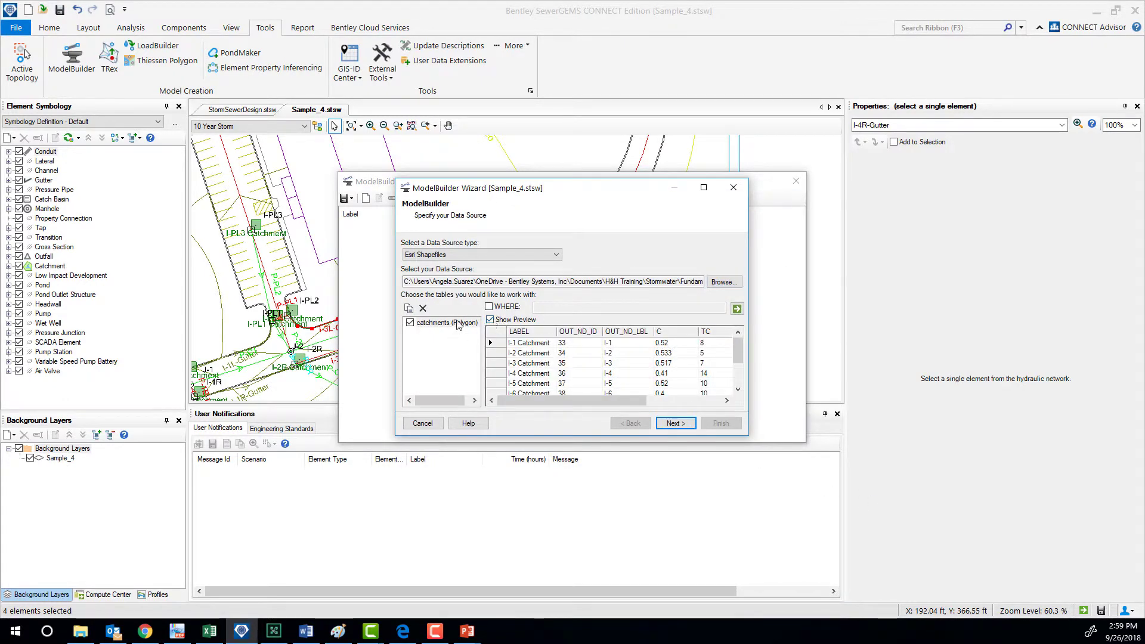
scroll(735, 388, down, 4)
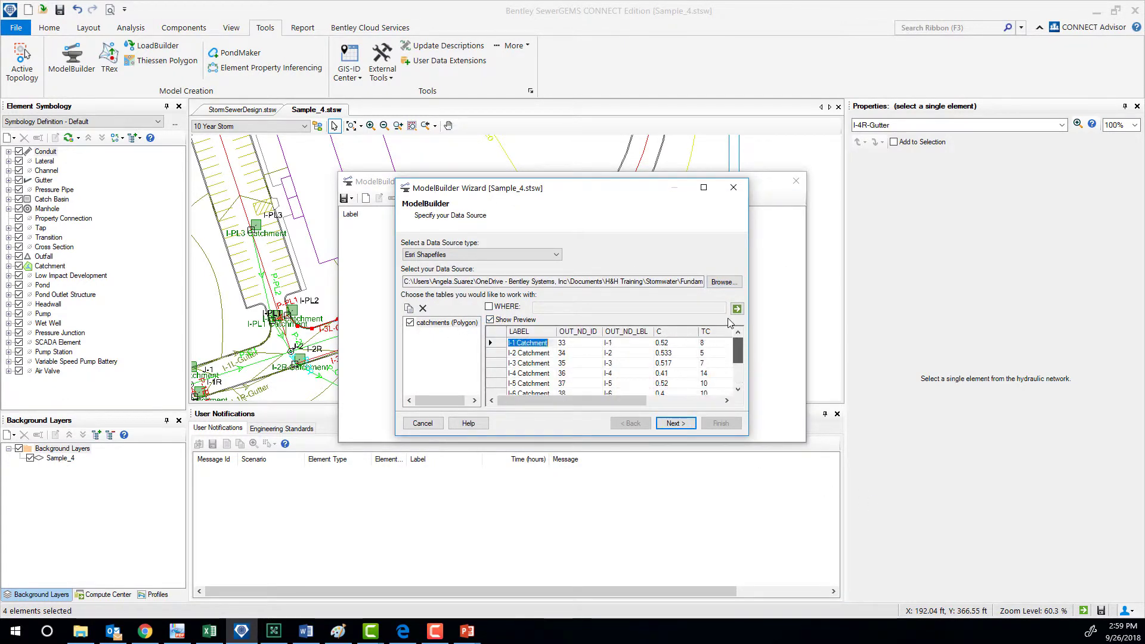
scroll(734, 387, up, 4)
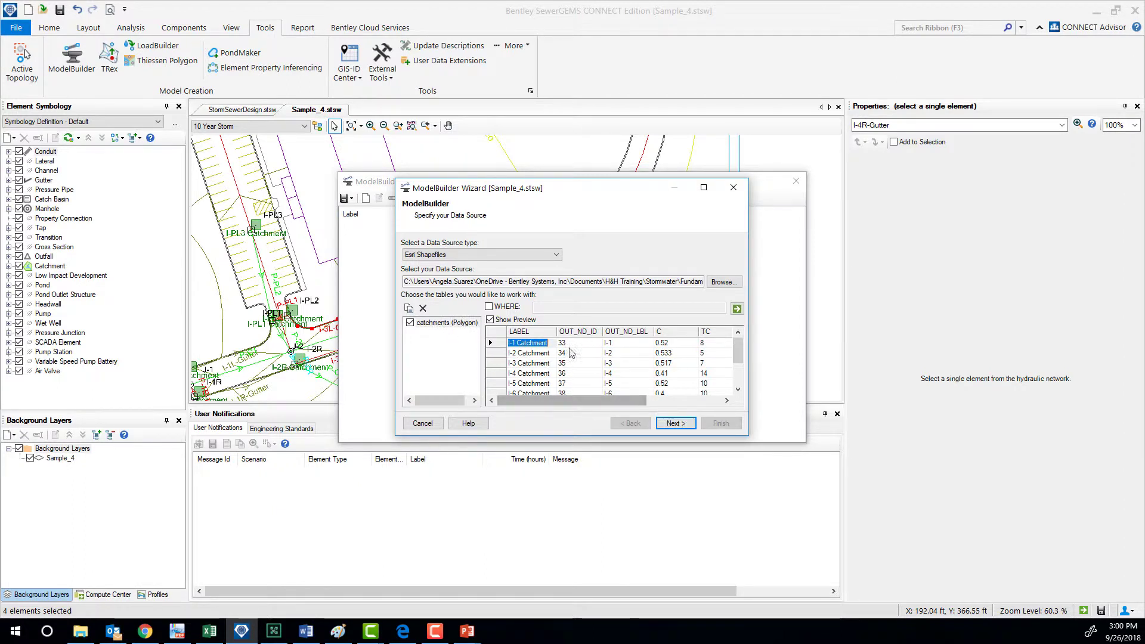
click(662, 332)
drag(624, 401, 668, 405)
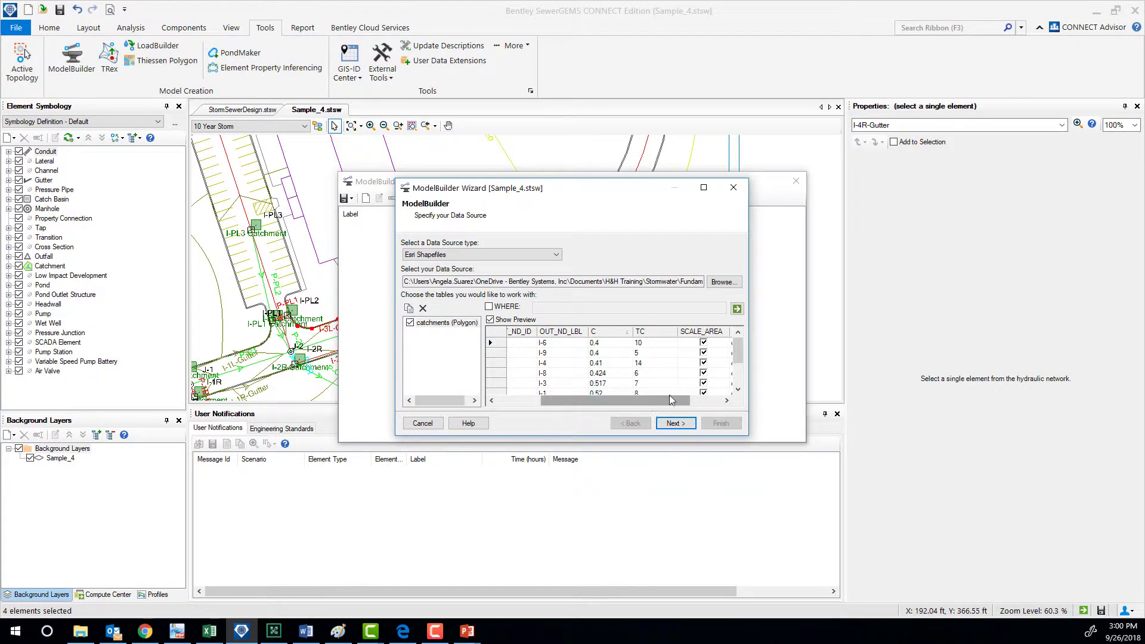
drag(669, 398, 624, 409)
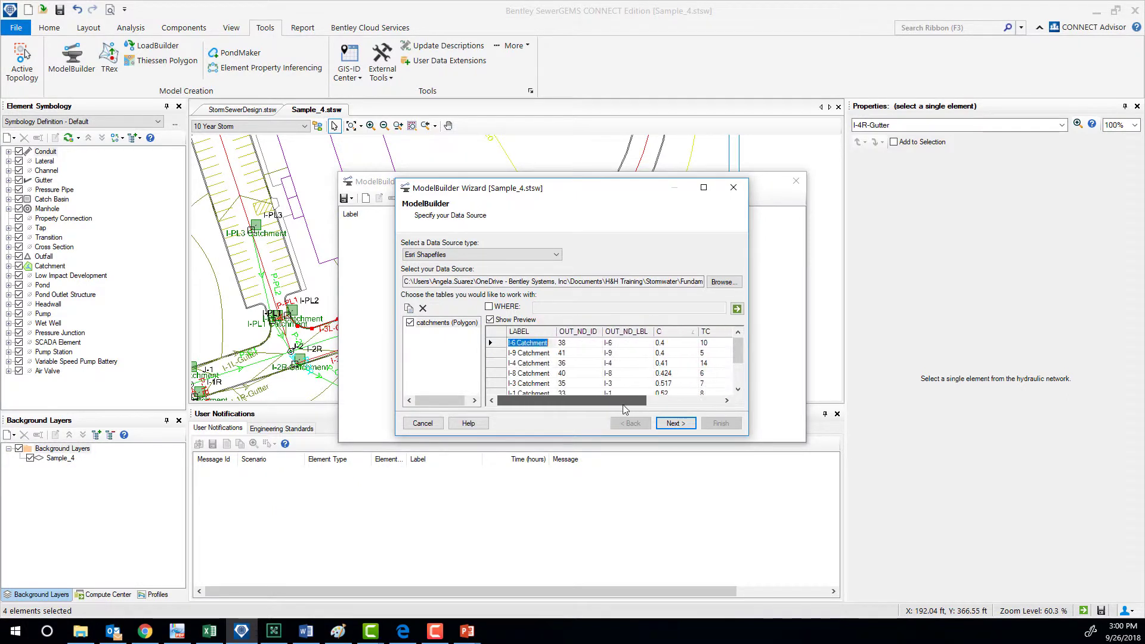
click(686, 427)
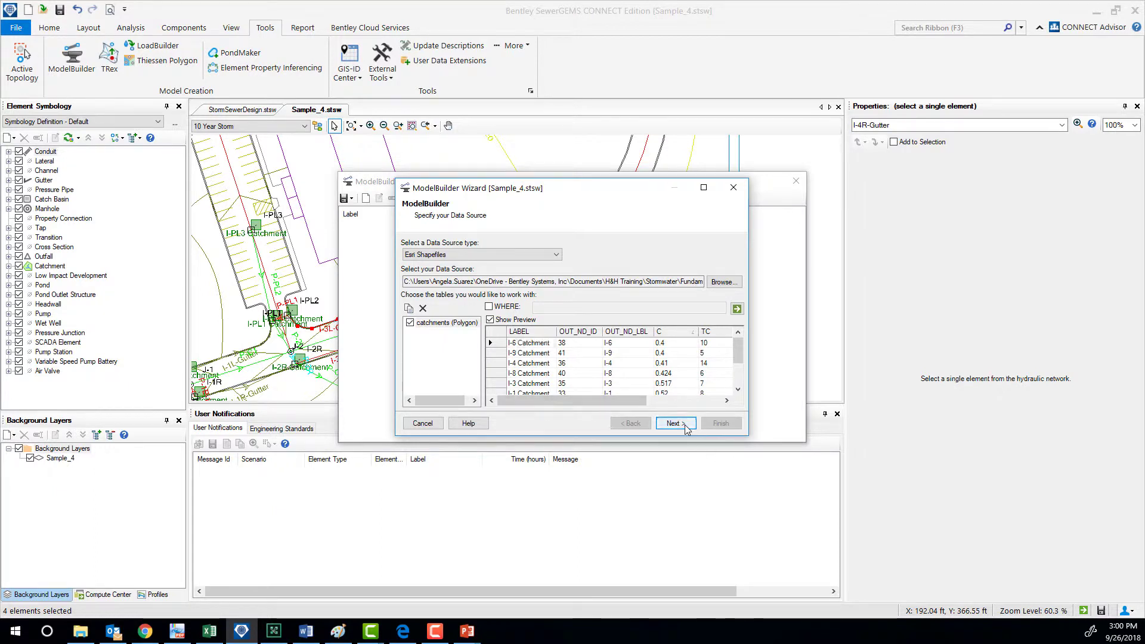
click(680, 424)
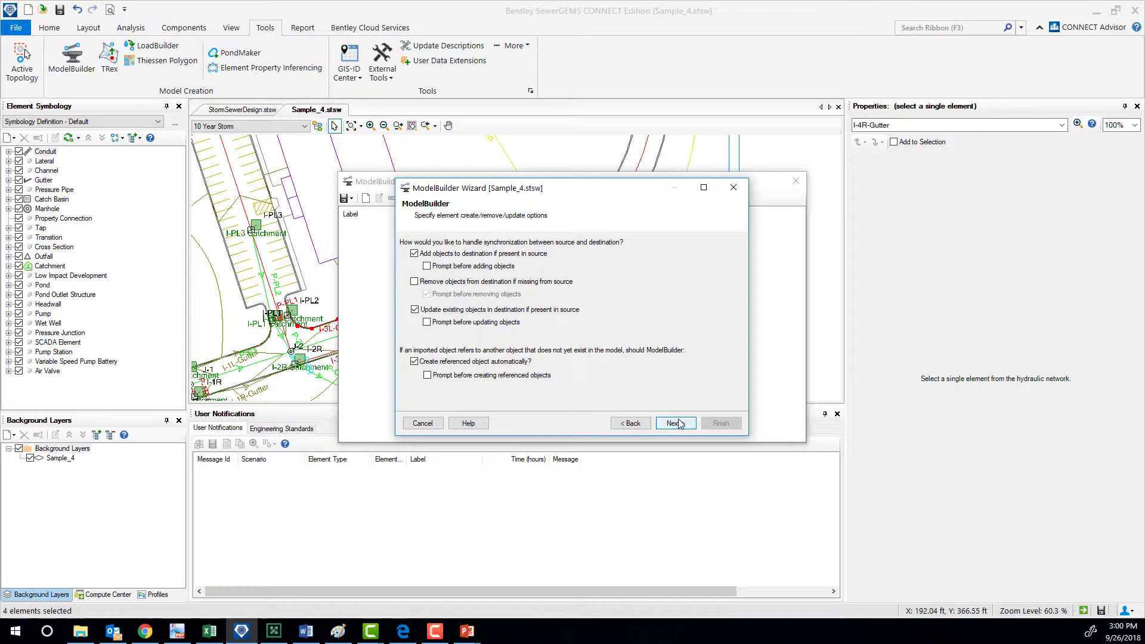
Step: Keep the default sync and additional options and continue to Field Mappings
click(673, 425)
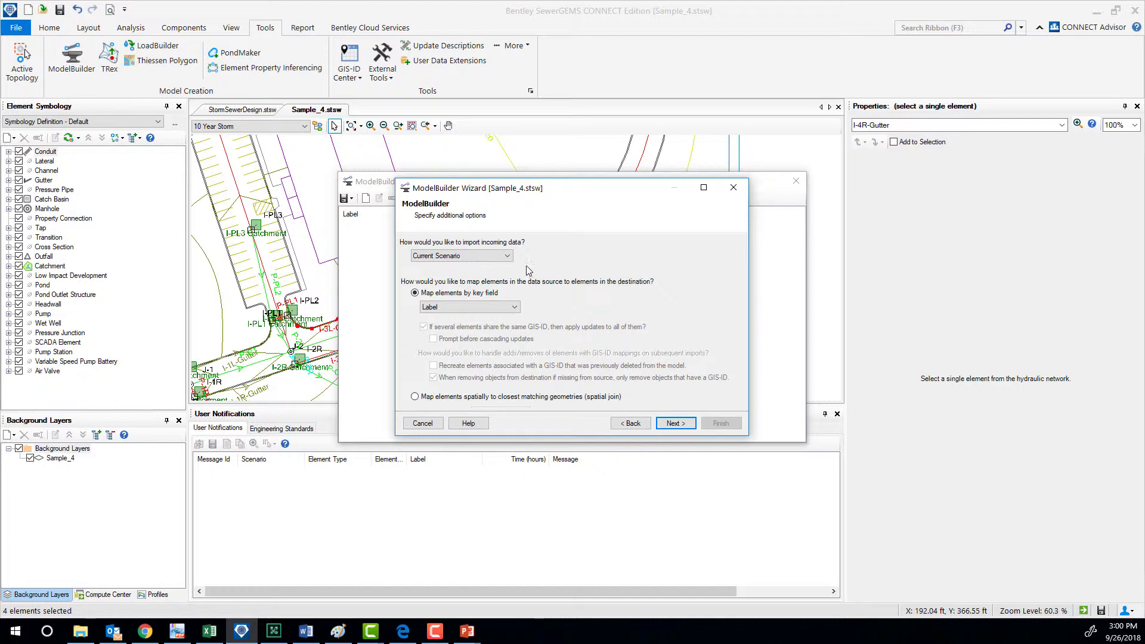
click(673, 424)
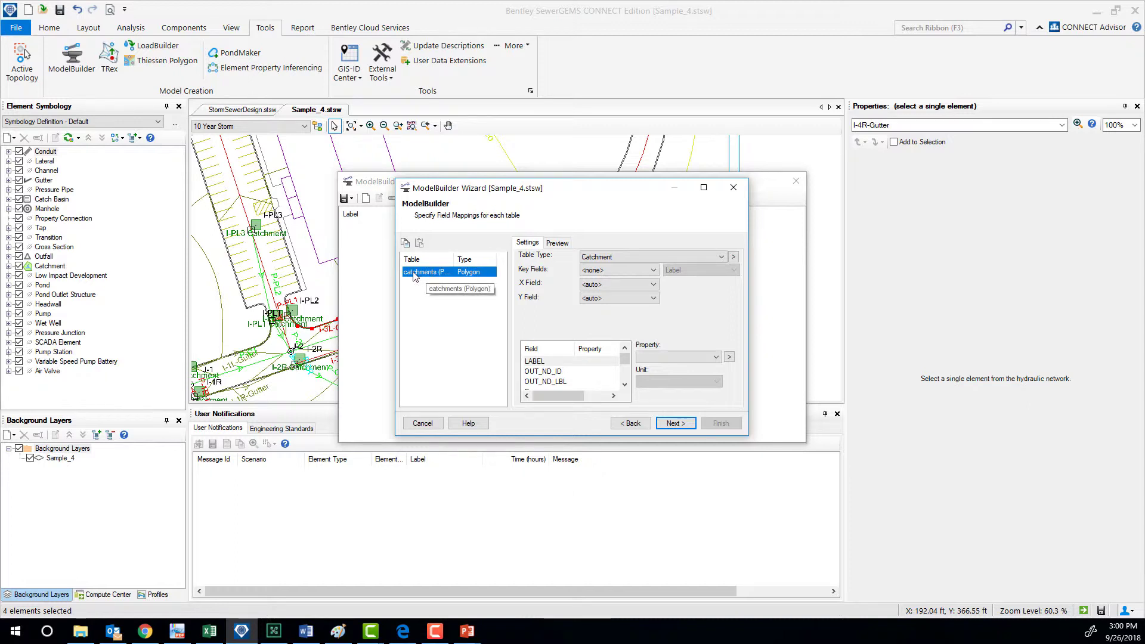
Step: Keep Catchment as the table type with LABEL as the key field
click(617, 254)
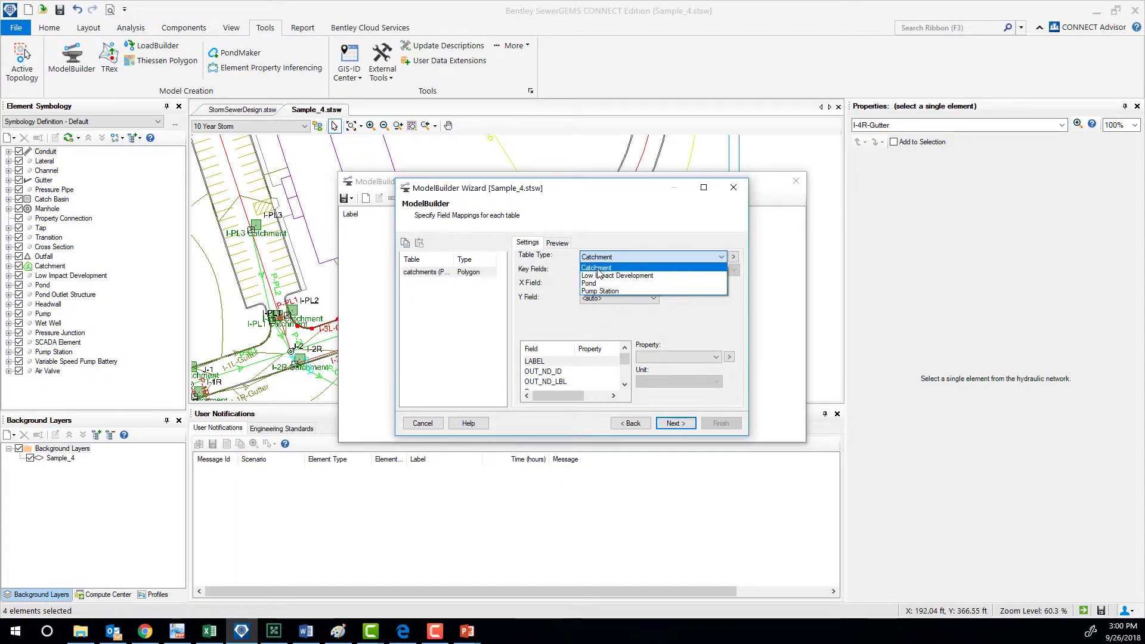
click(596, 268)
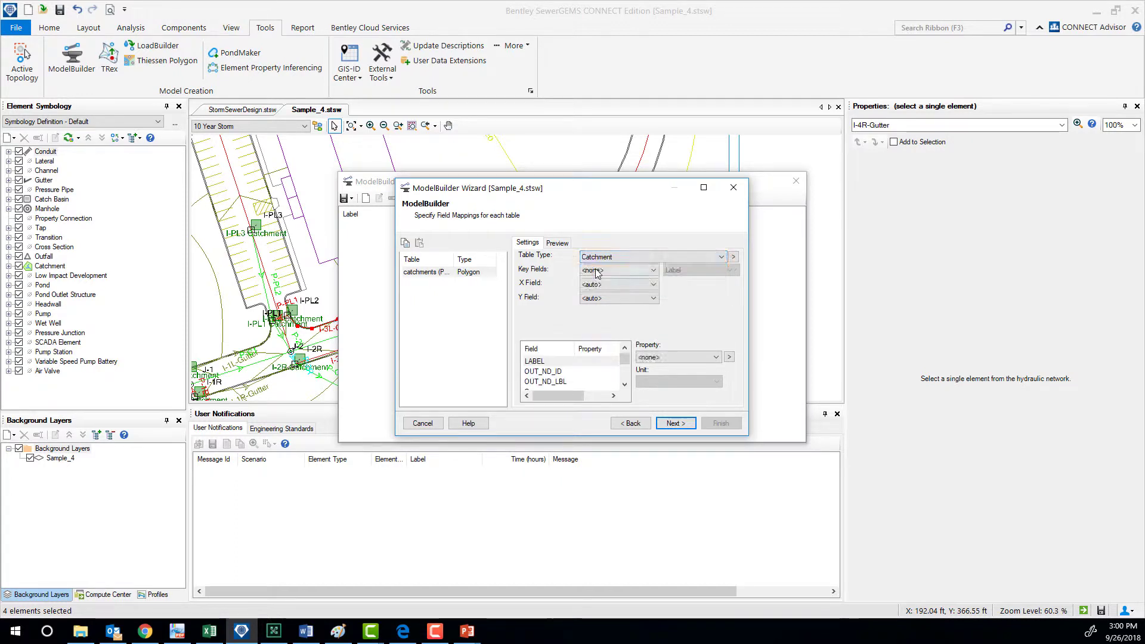
click(604, 270)
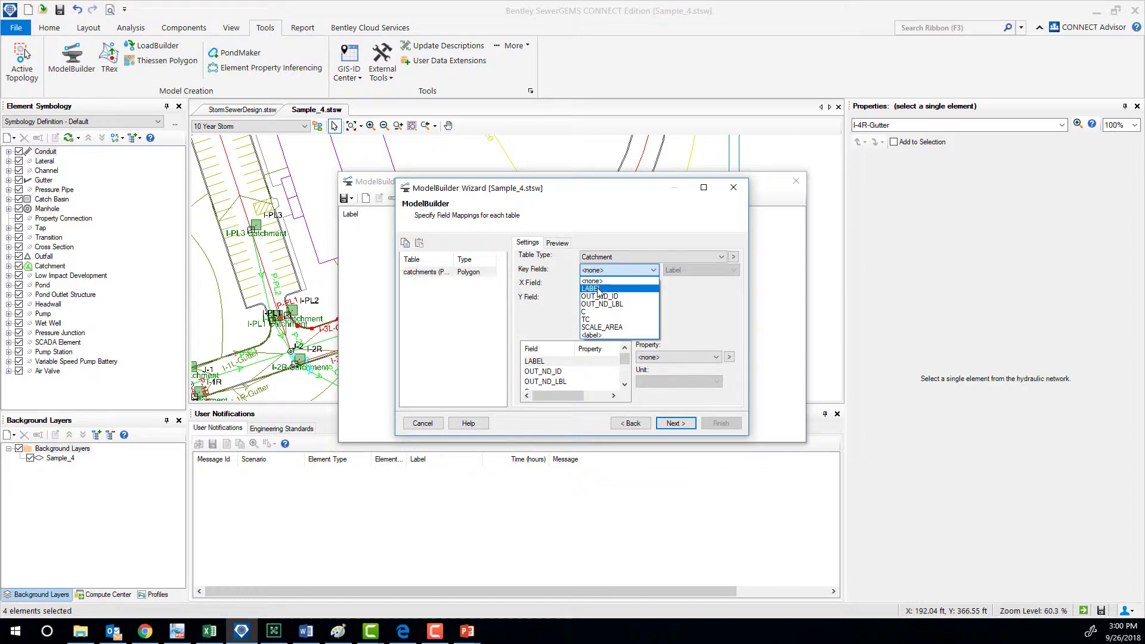
click(602, 288)
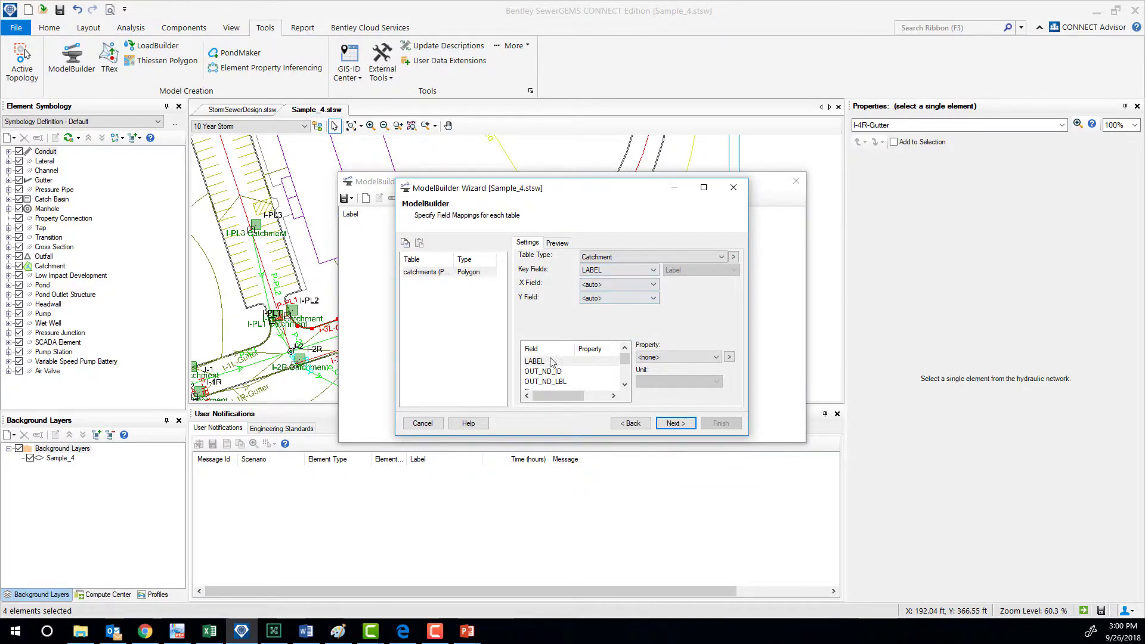
drag(572, 437, 572, 519)
Step: Map field C to Runoff Coefficient (Rational)
click(537, 392)
click(692, 358)
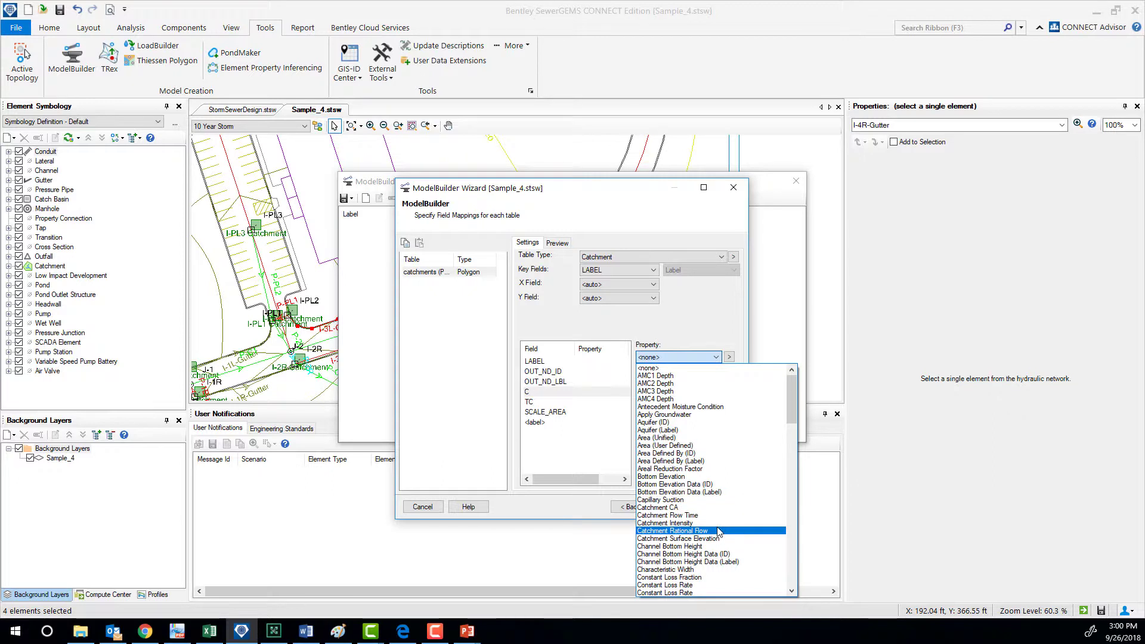
scroll(718, 531, down, 6)
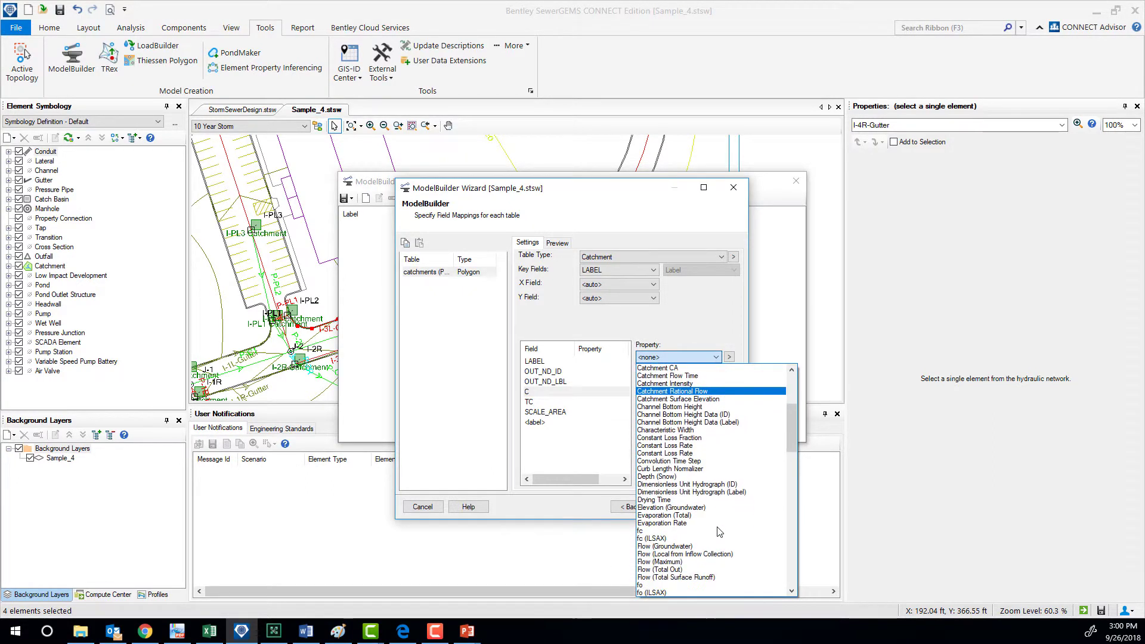
scroll(718, 531, down, 9)
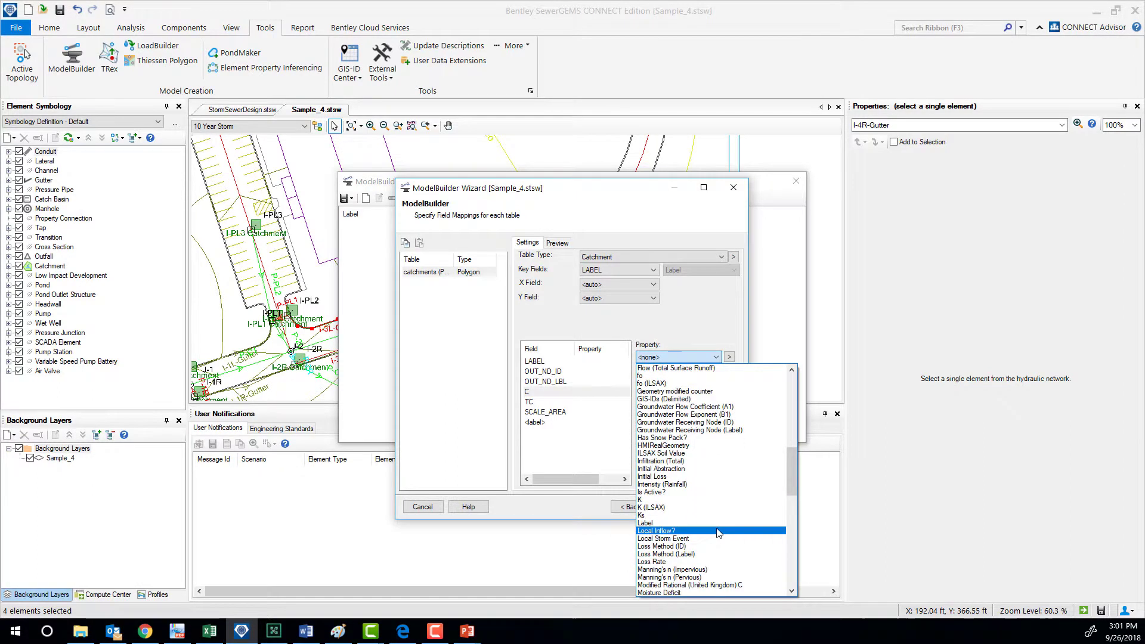
scroll(719, 531, down, 7)
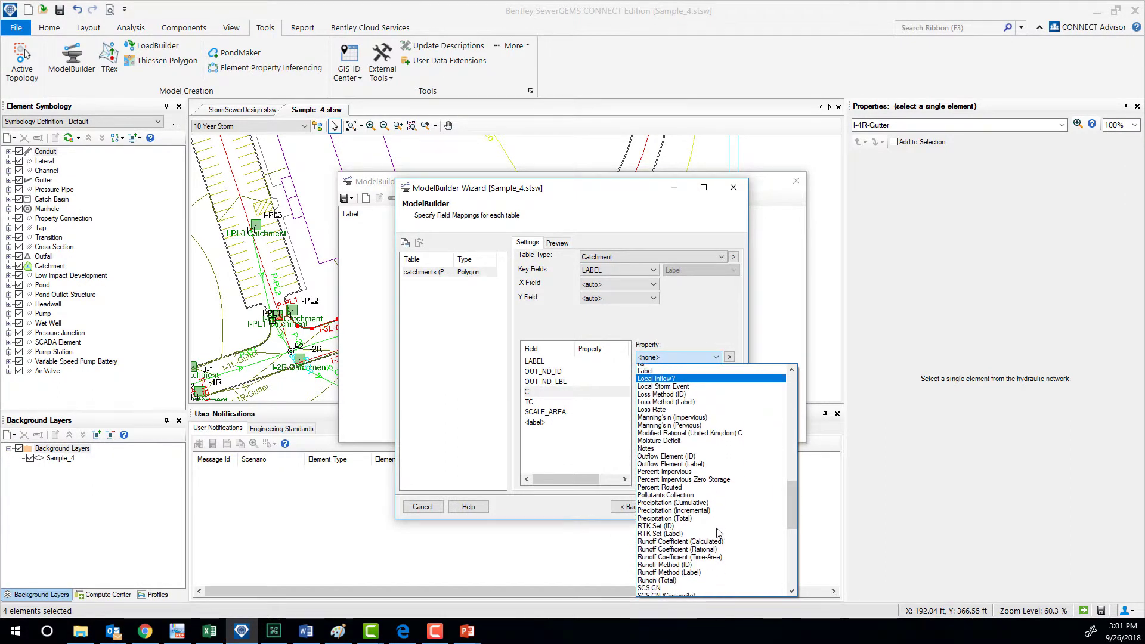
scroll(717, 528, down, 2)
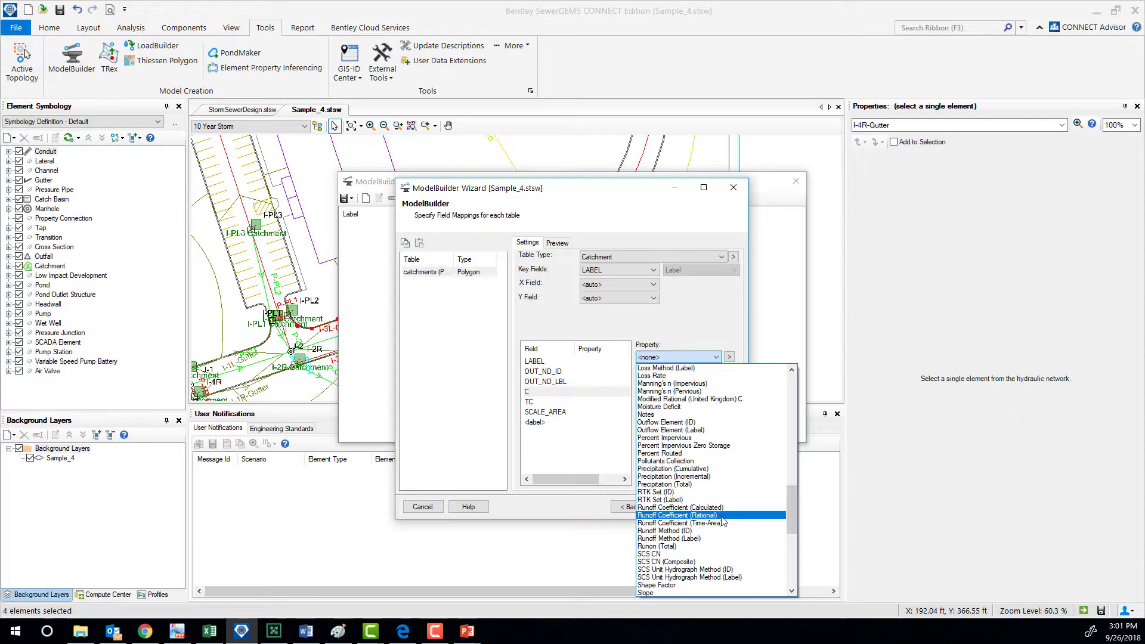
click(721, 516)
Step: Map field TC to Time of Concentration (min)
click(564, 404)
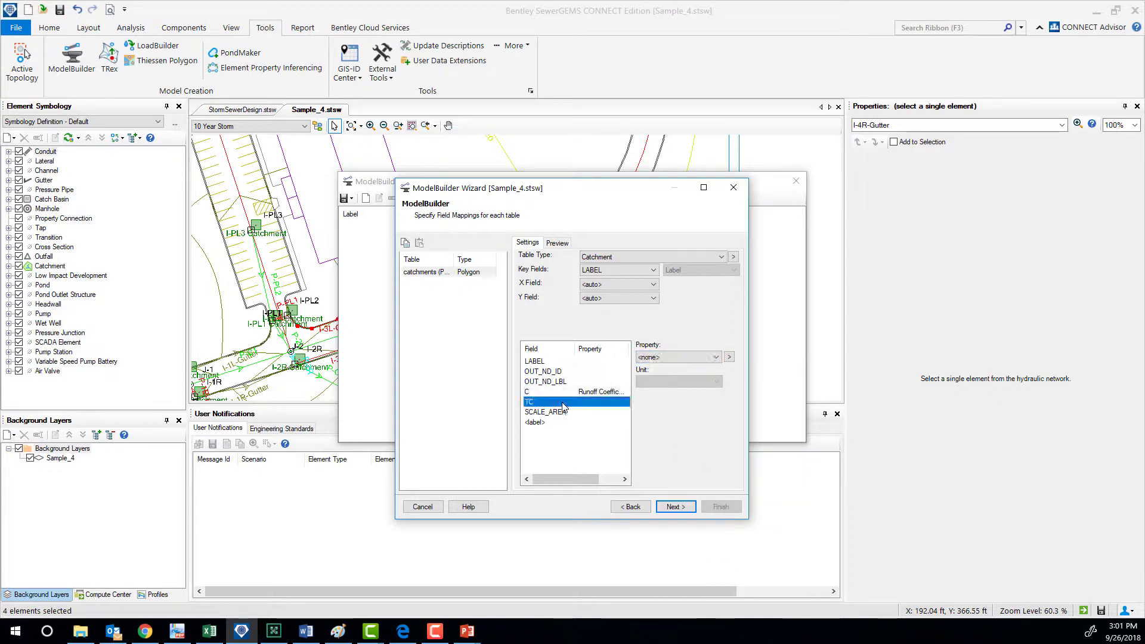
click(702, 356)
key(t)
scroll(733, 472, down, 4)
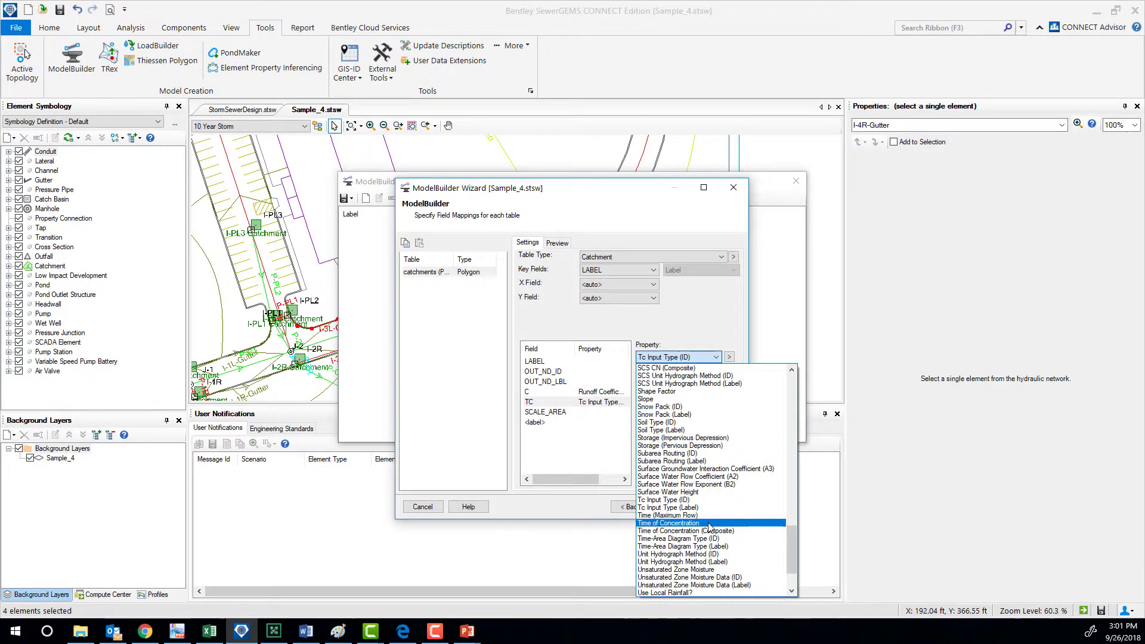
click(722, 523)
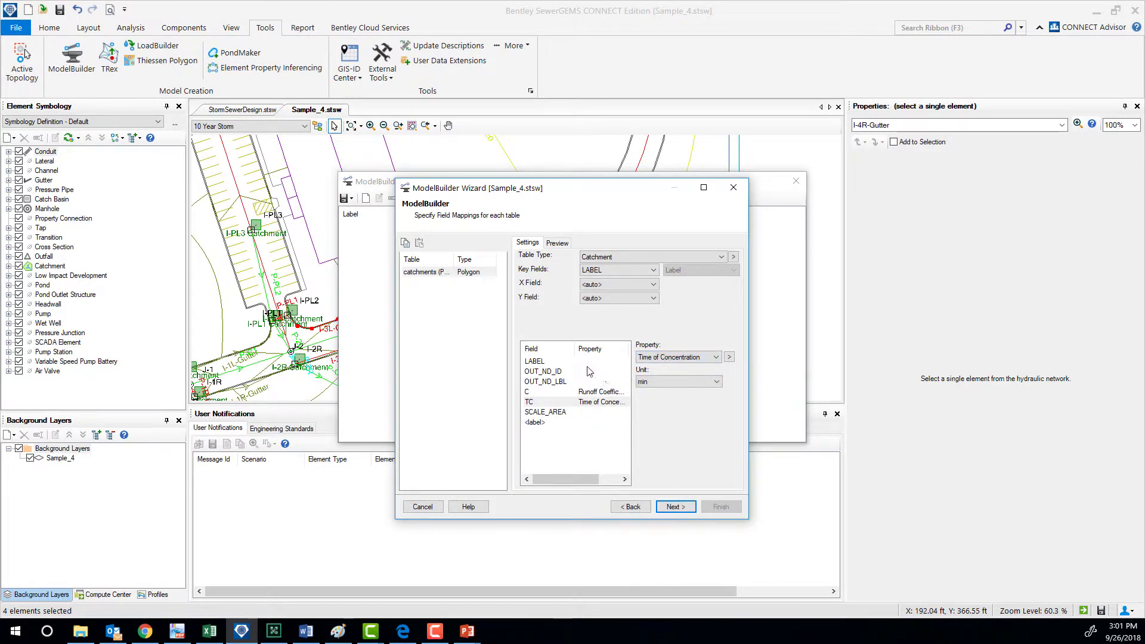
Step: Move to the snapshot settings page, leaving Use snapshots unchecked
click(675, 510)
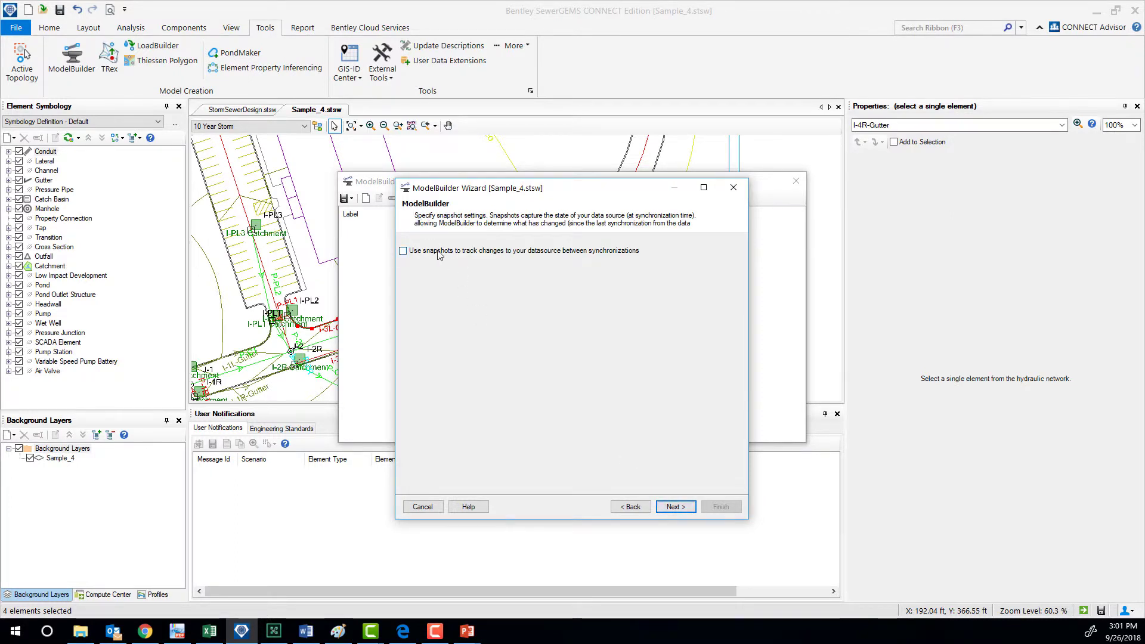
click(674, 506)
click(630, 506)
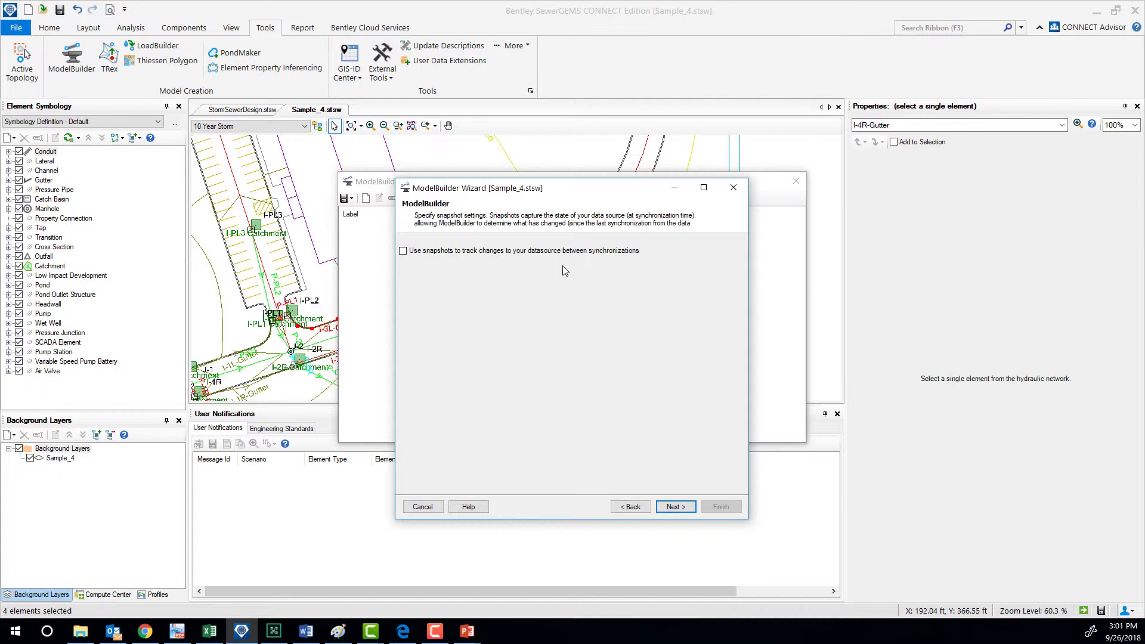
Step: Finish the catchment connection choosing not to build now, and close the connections list
click(692, 508)
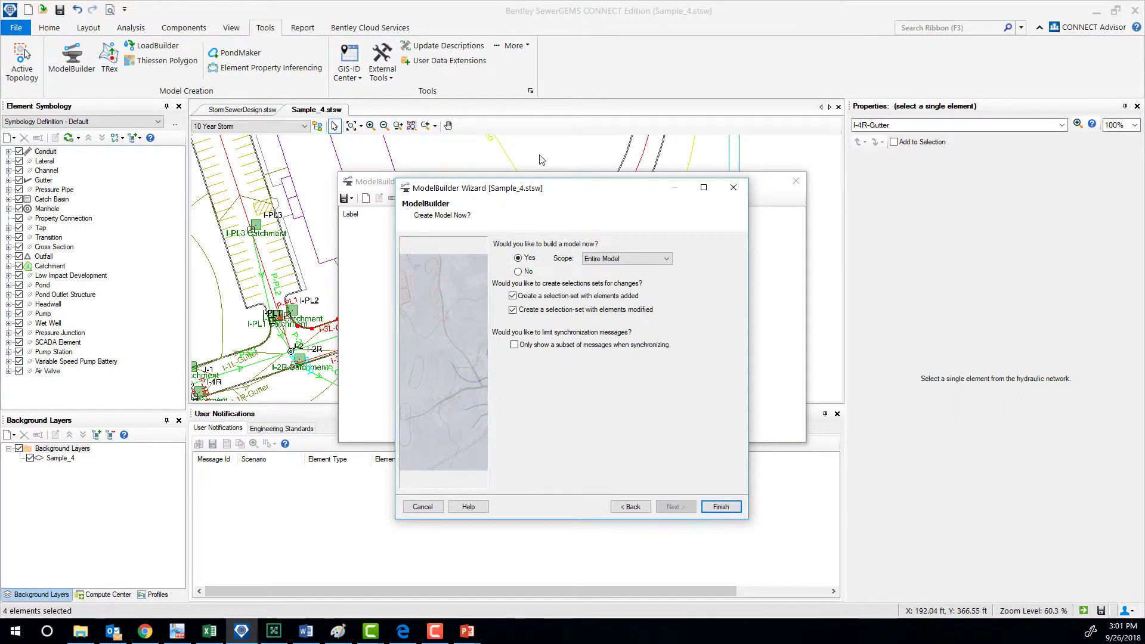
click(519, 271)
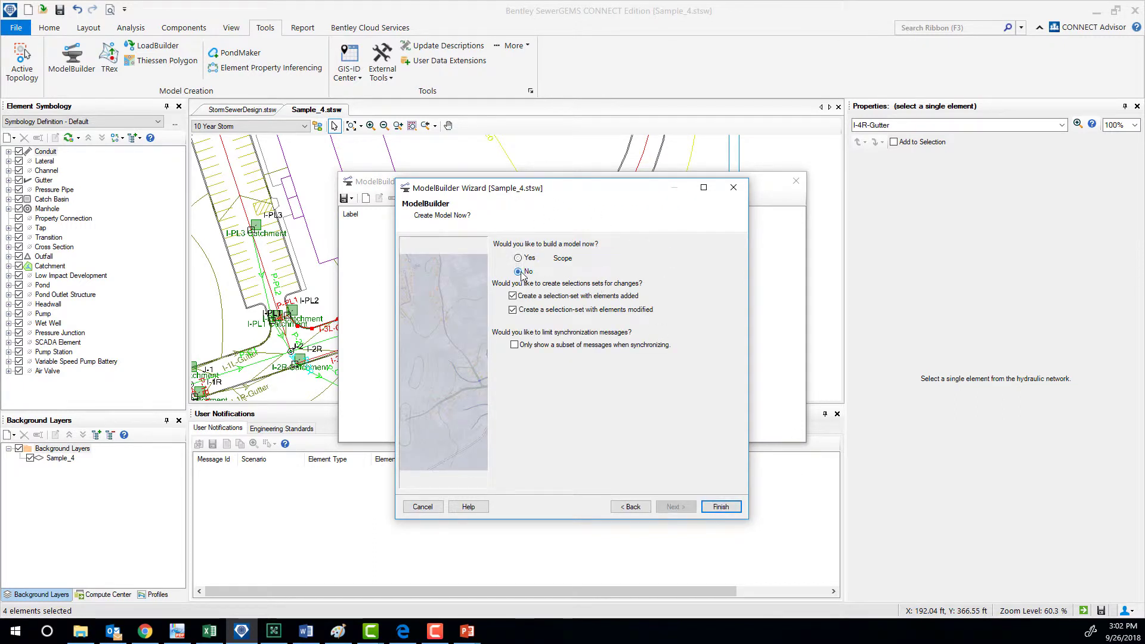
click(724, 511)
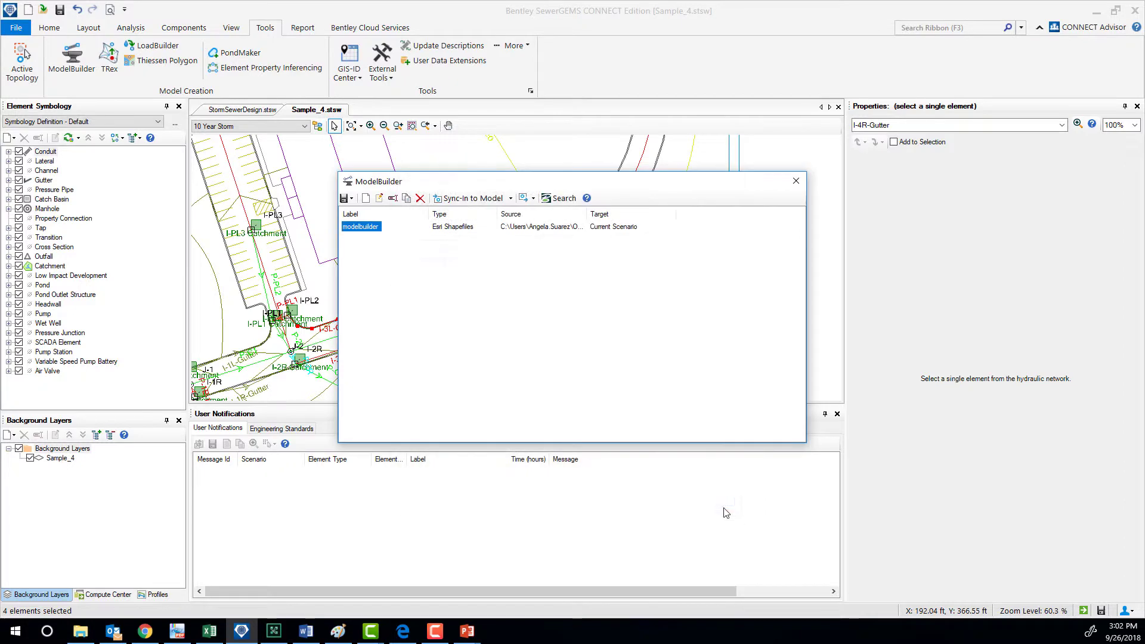
click(796, 182)
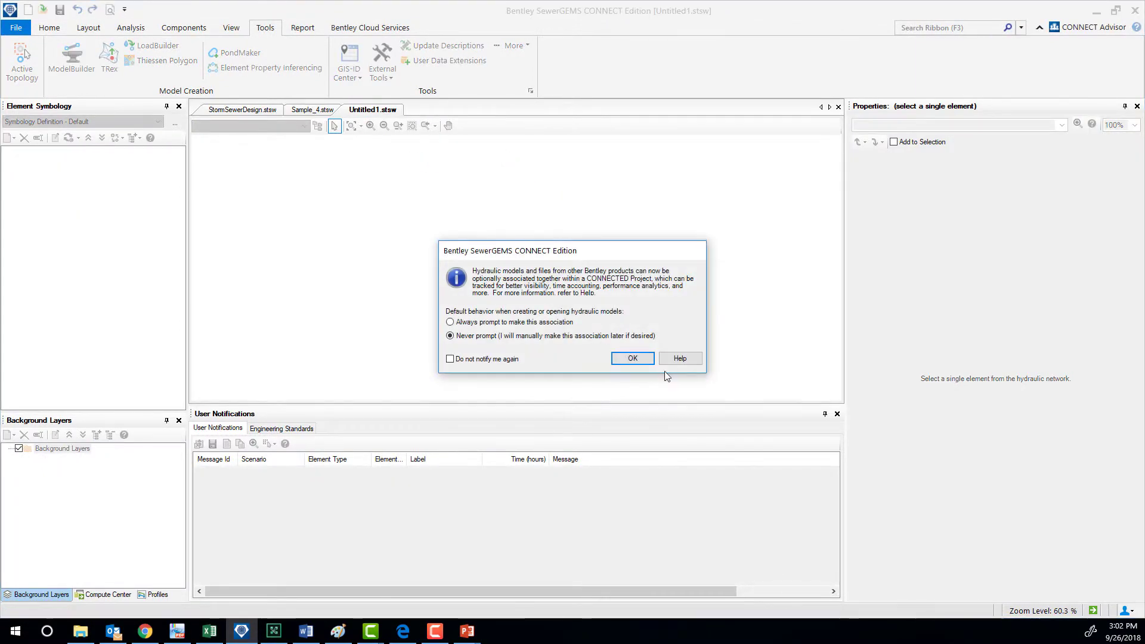
Step: Accept the project prompt and rerun the saved catchment connection through its wizard pages
click(653, 361)
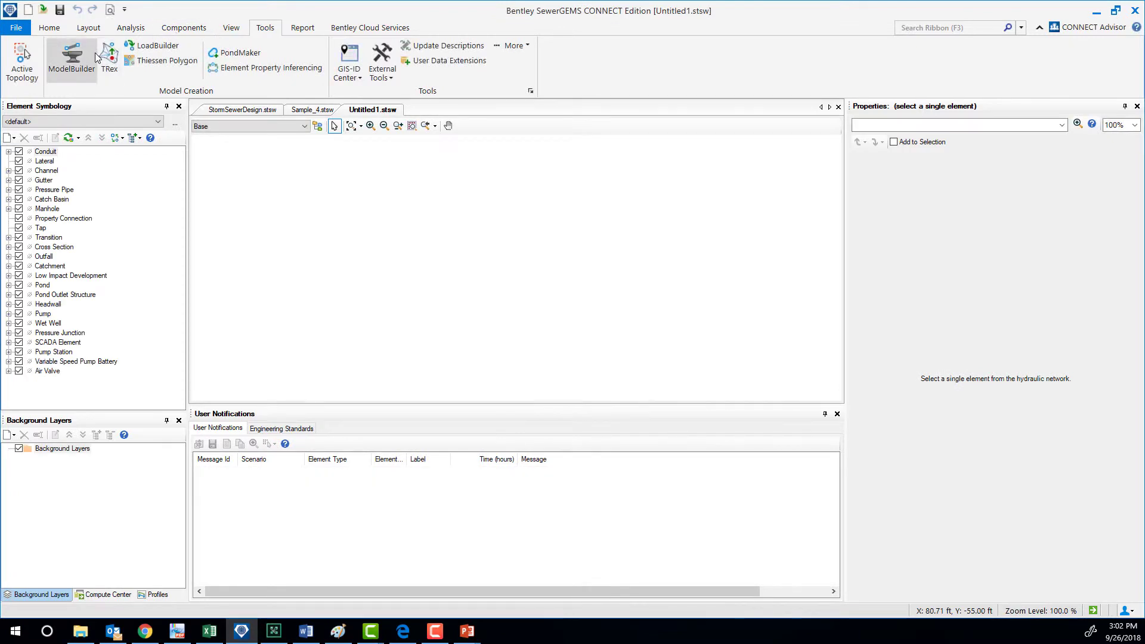
click(87, 56)
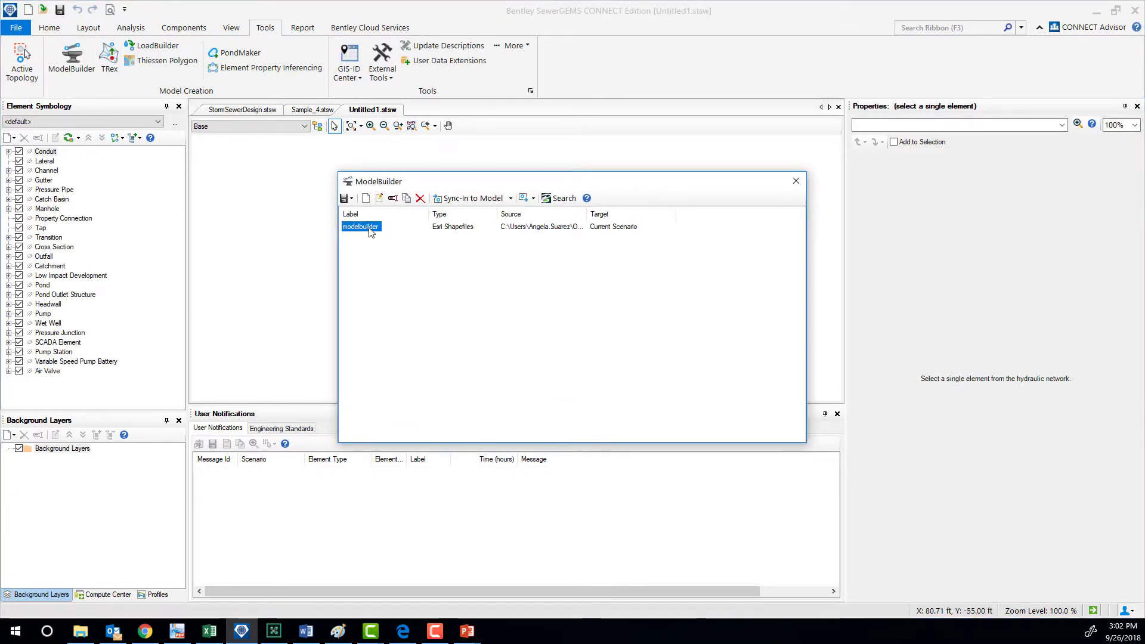
click(680, 508)
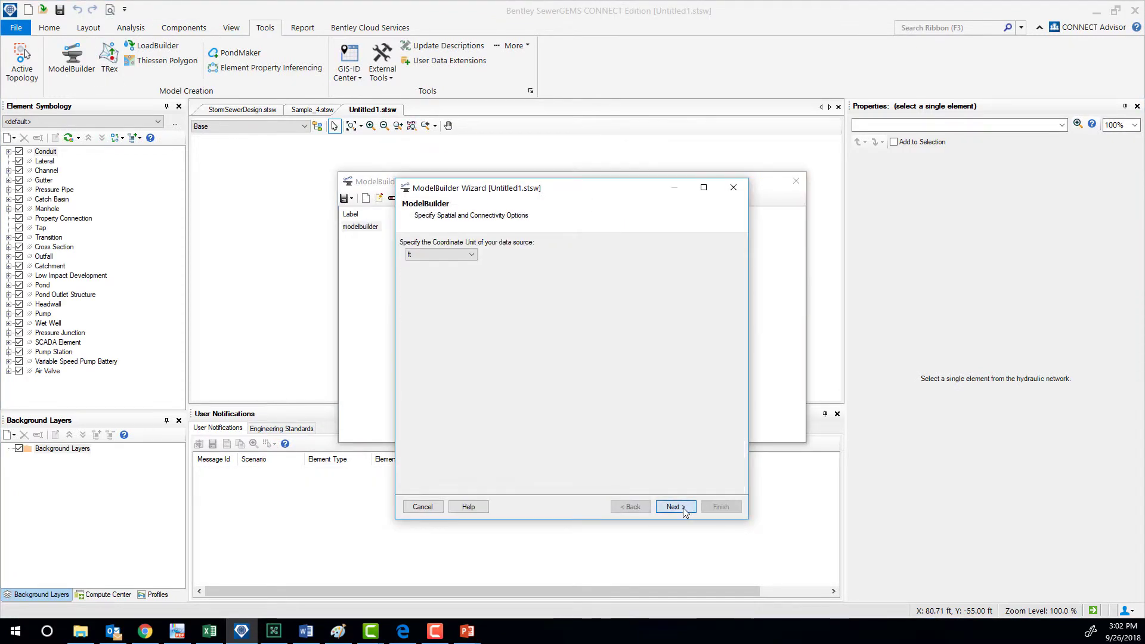
click(683, 508)
click(683, 508)
click(684, 508)
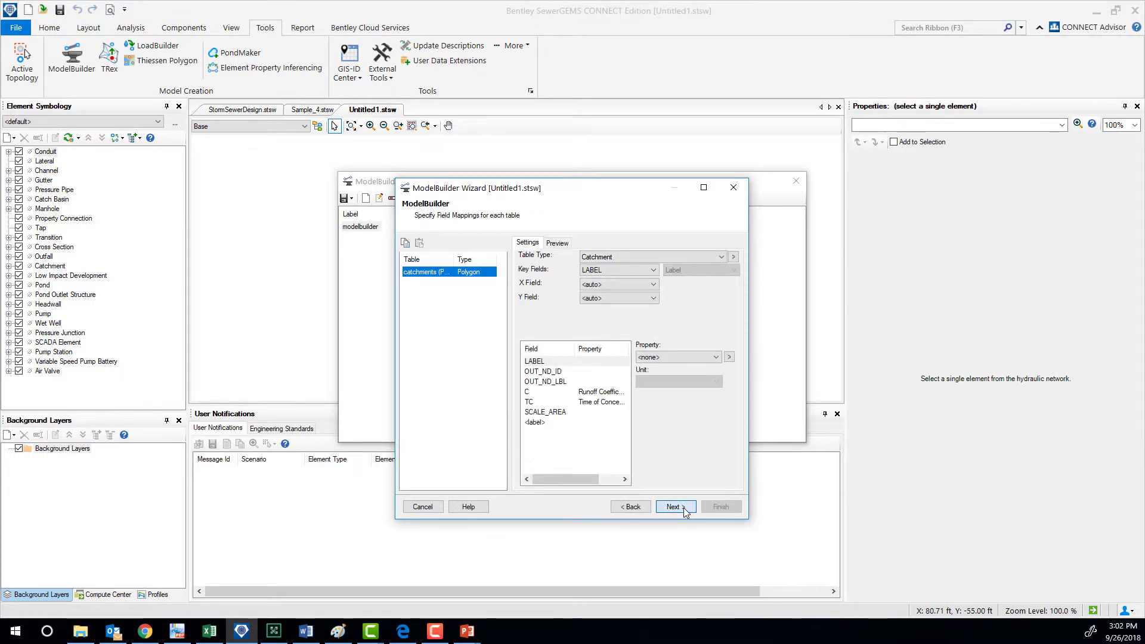
click(684, 508)
click(673, 507)
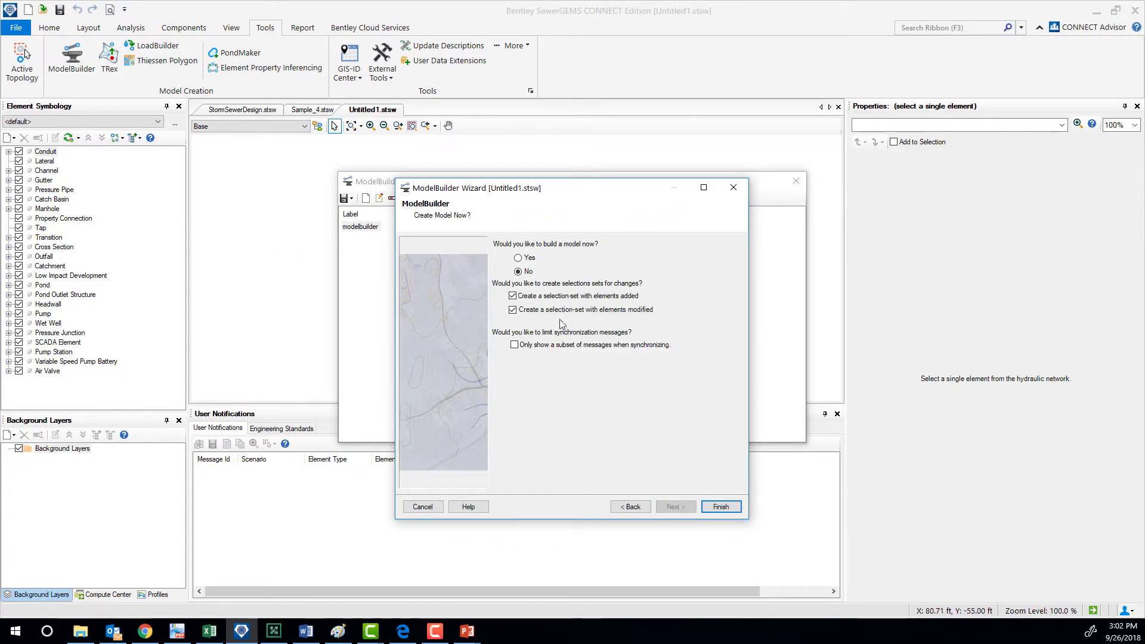
Step: Build the model now, confirm synchronization of the 9 catchments, and close the summary
click(517, 258)
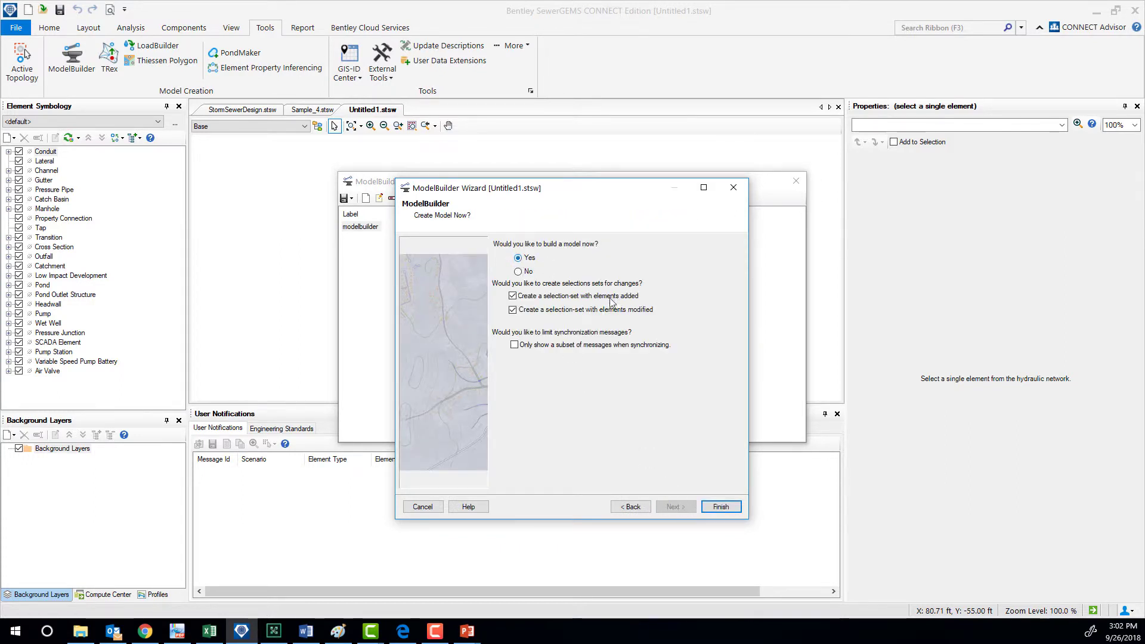
click(720, 506)
click(585, 343)
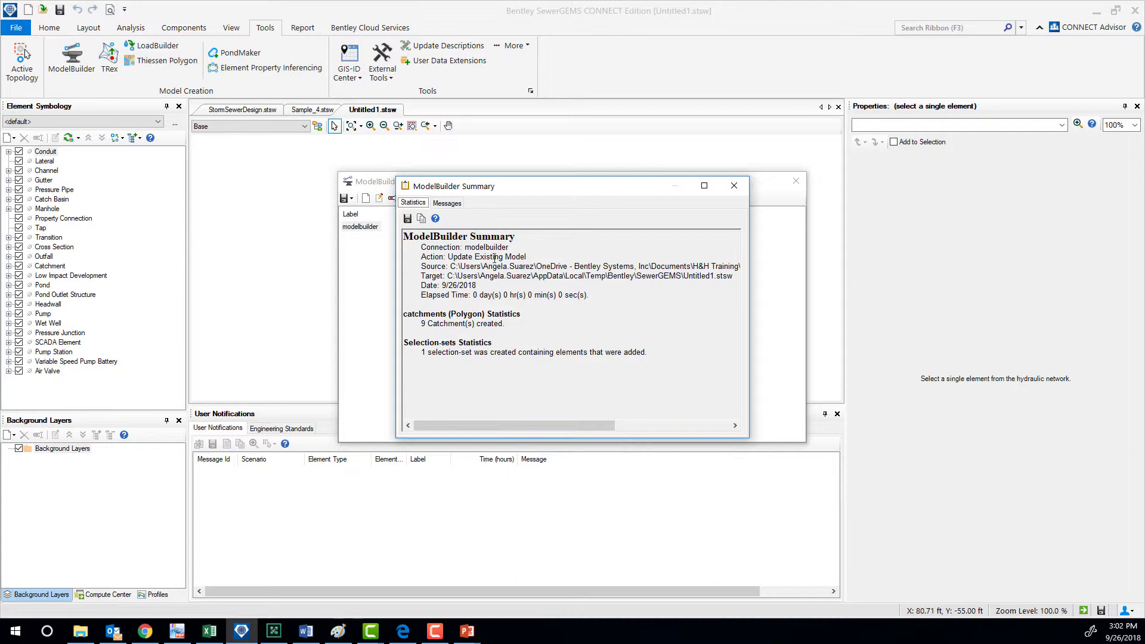
click(447, 203)
click(733, 186)
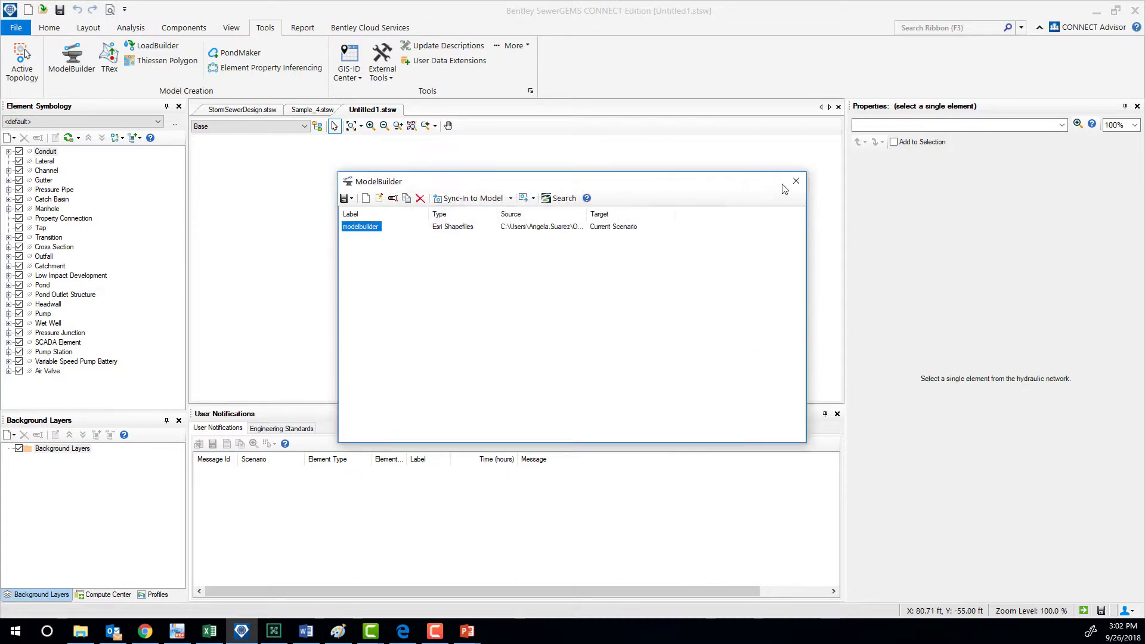
click(788, 184)
Step: Synchronize the drawing and zoom to fit all imported catchments
click(638, 368)
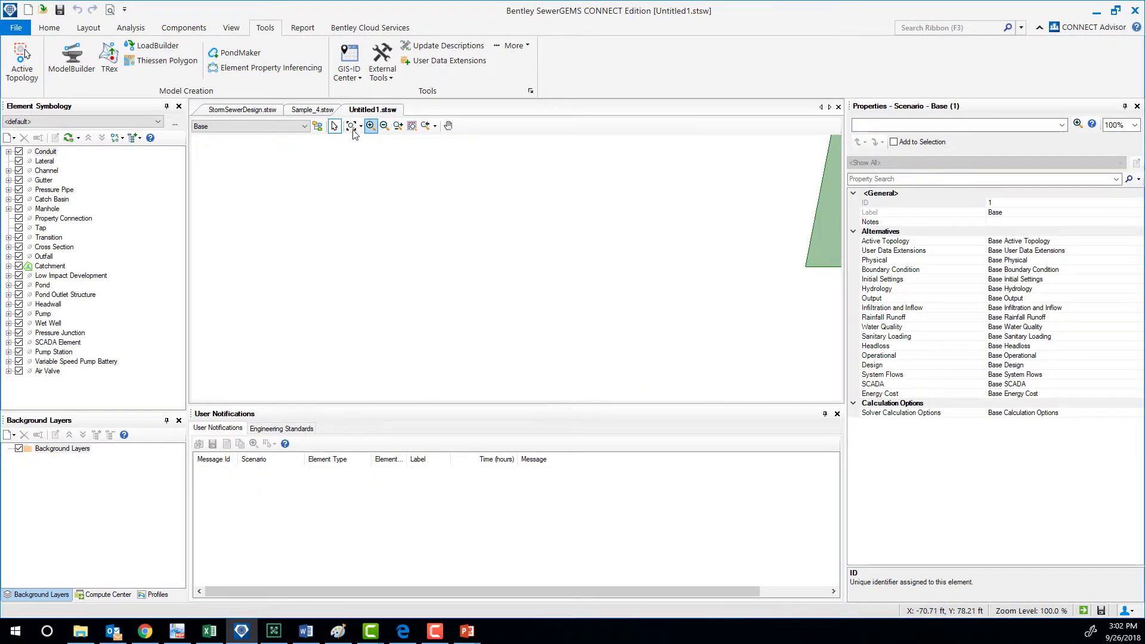
click(352, 126)
click(713, 333)
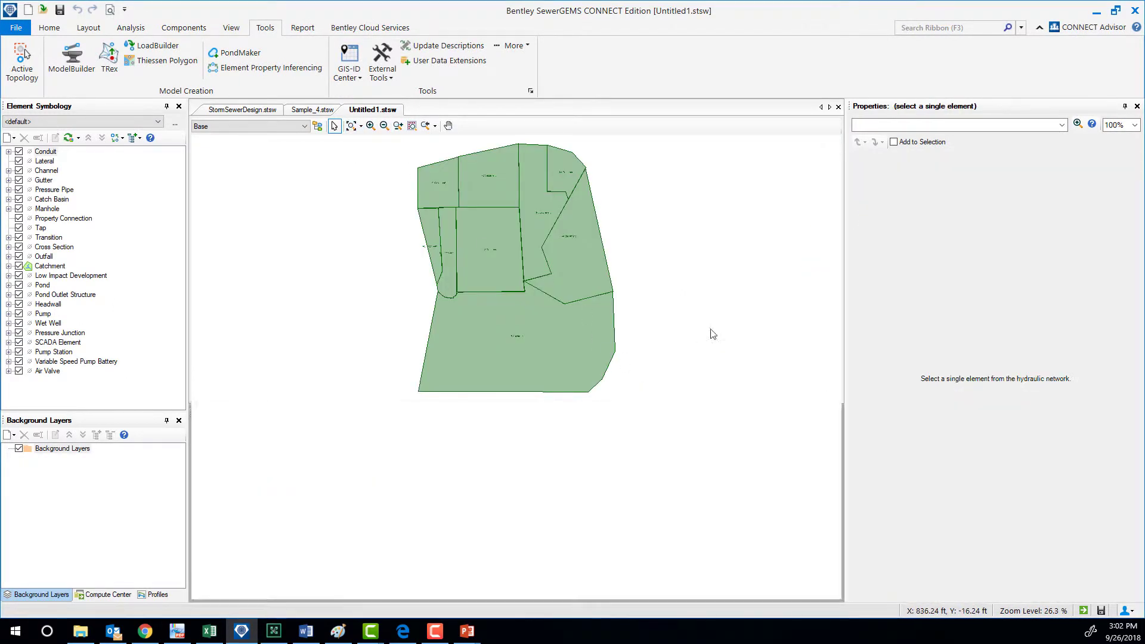
scroll(434, 189, up, 2)
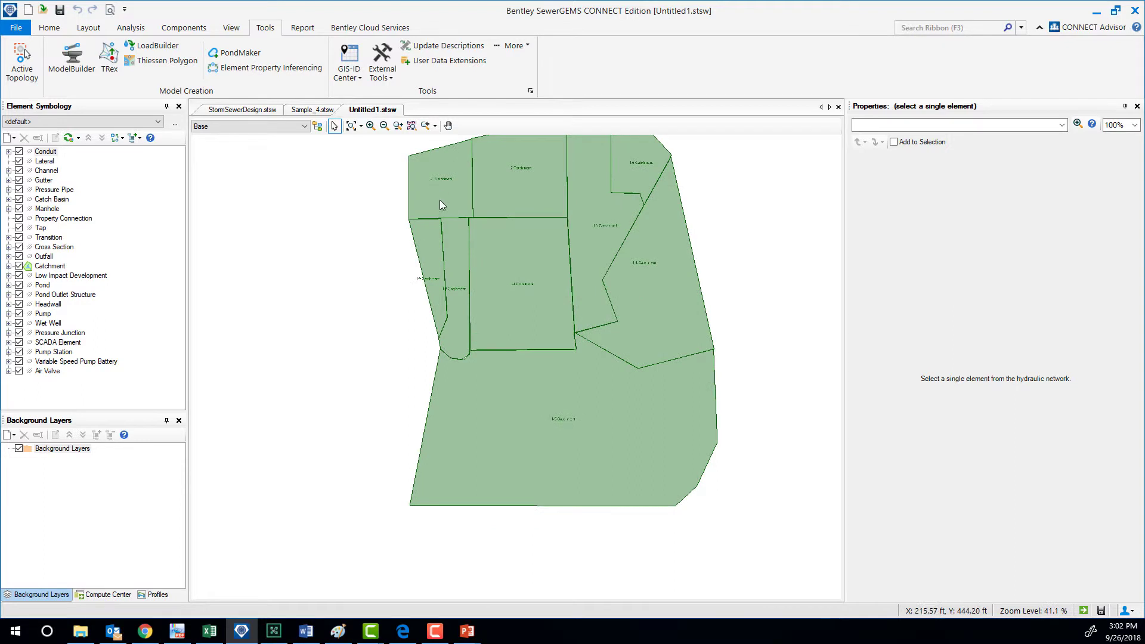
scroll(440, 205, up, 4)
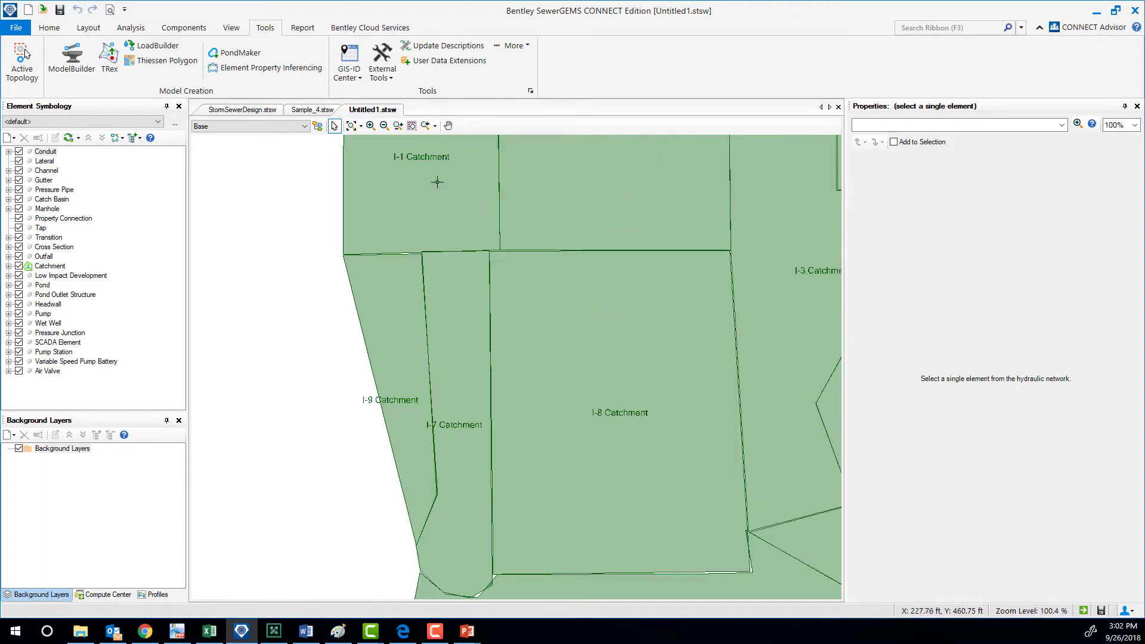
Step: Select I-1 Catchment and review its Runoff Method options, keeping Unit Hydrograph
click(437, 182)
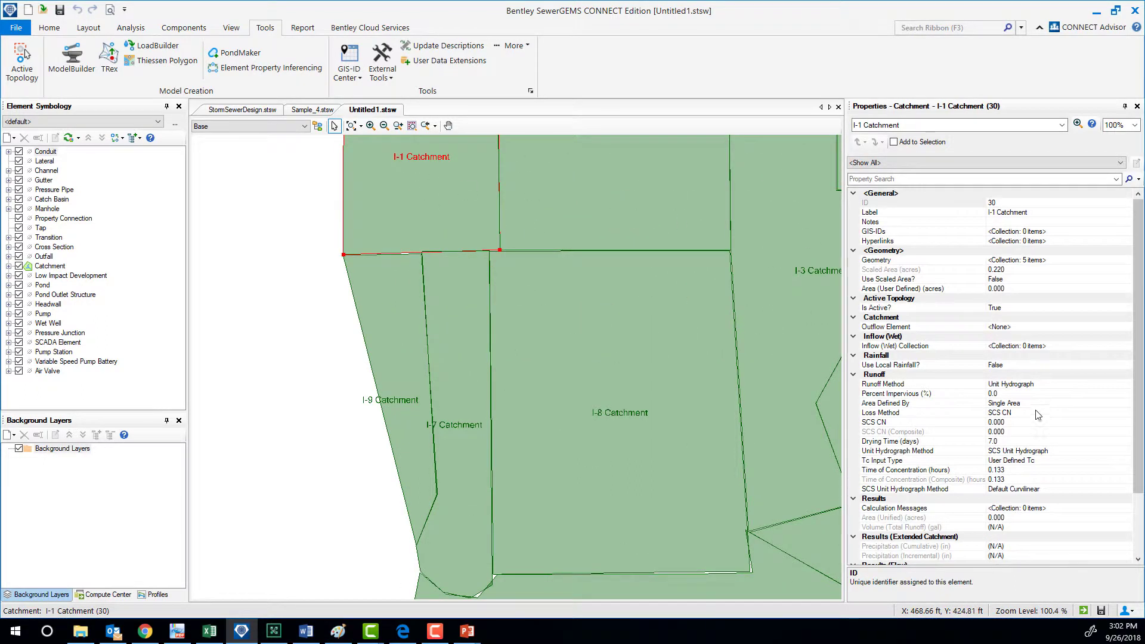
click(1126, 384)
click(1126, 384)
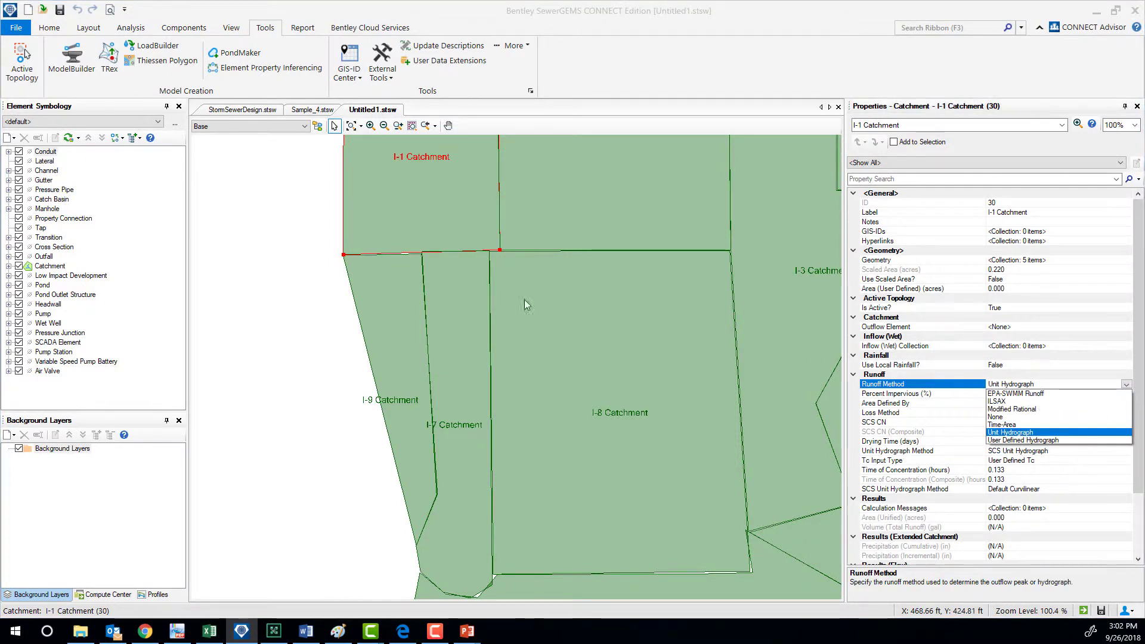
Step: Change the Base Calculation Options' Active Numerical Solver from Implicit dynamic wave to GVF-Rational (StormCAD)
click(50, 31)
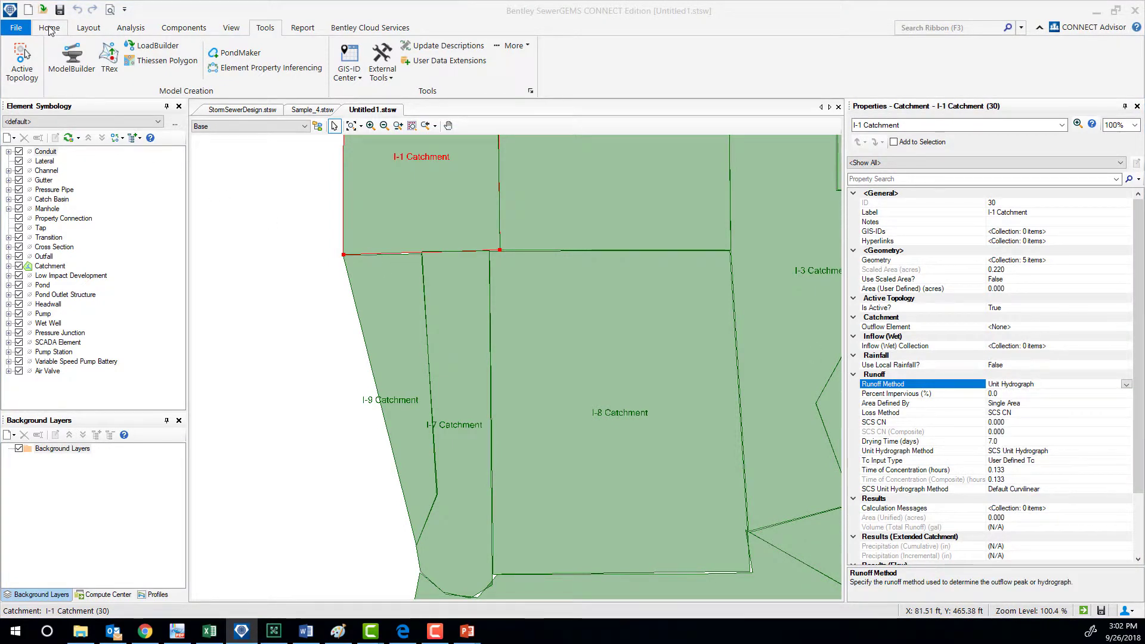
click(50, 29)
click(65, 62)
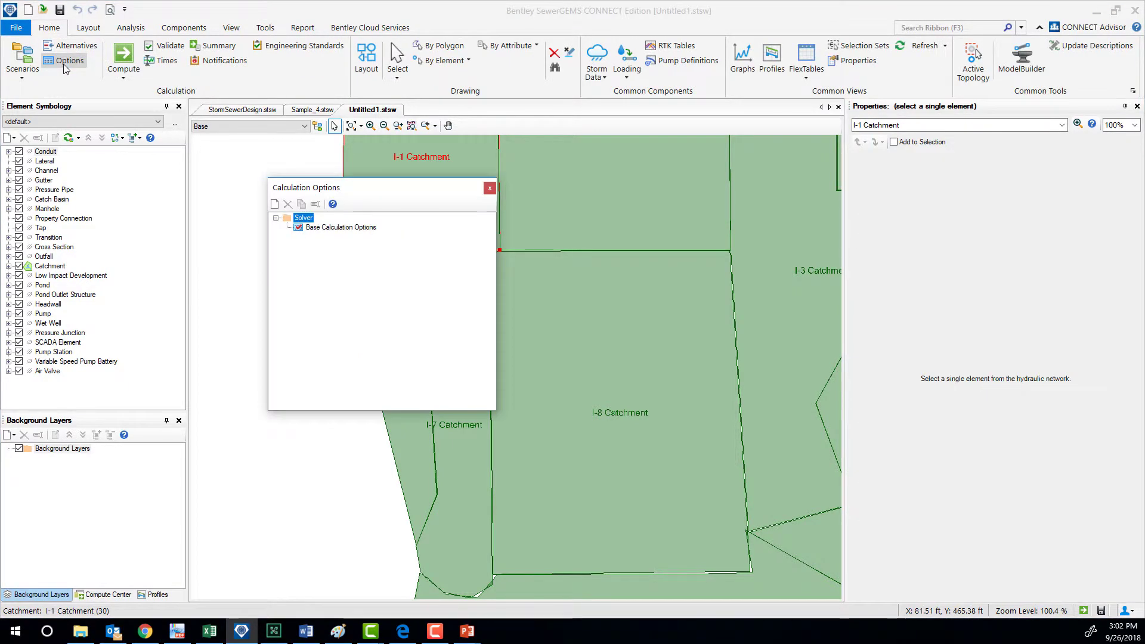
click(337, 227)
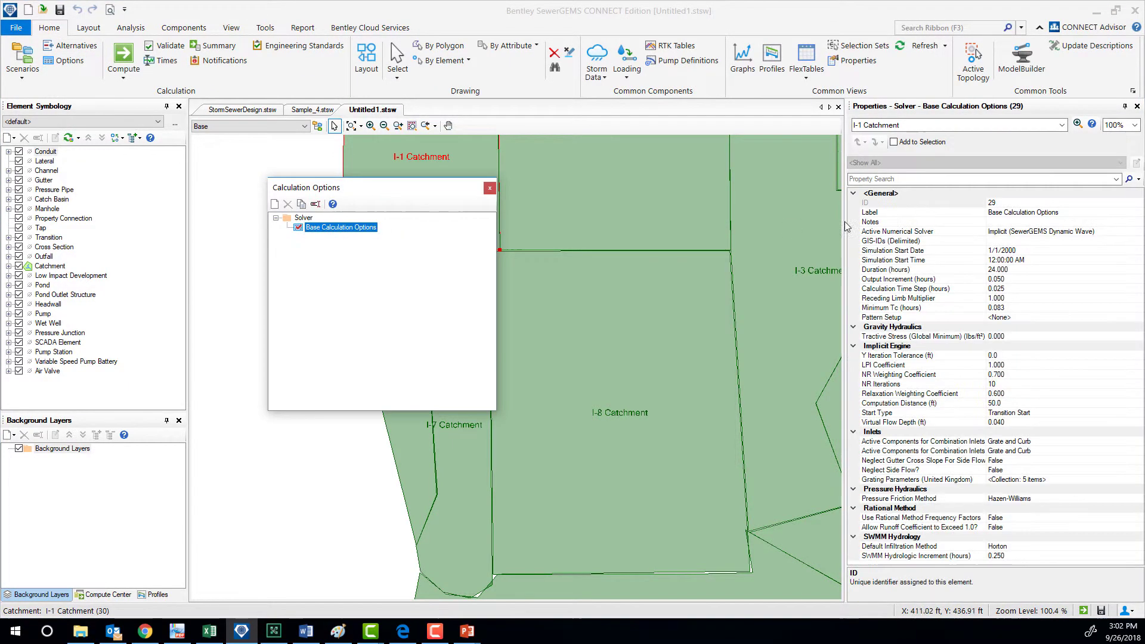
click(1083, 233)
click(1081, 233)
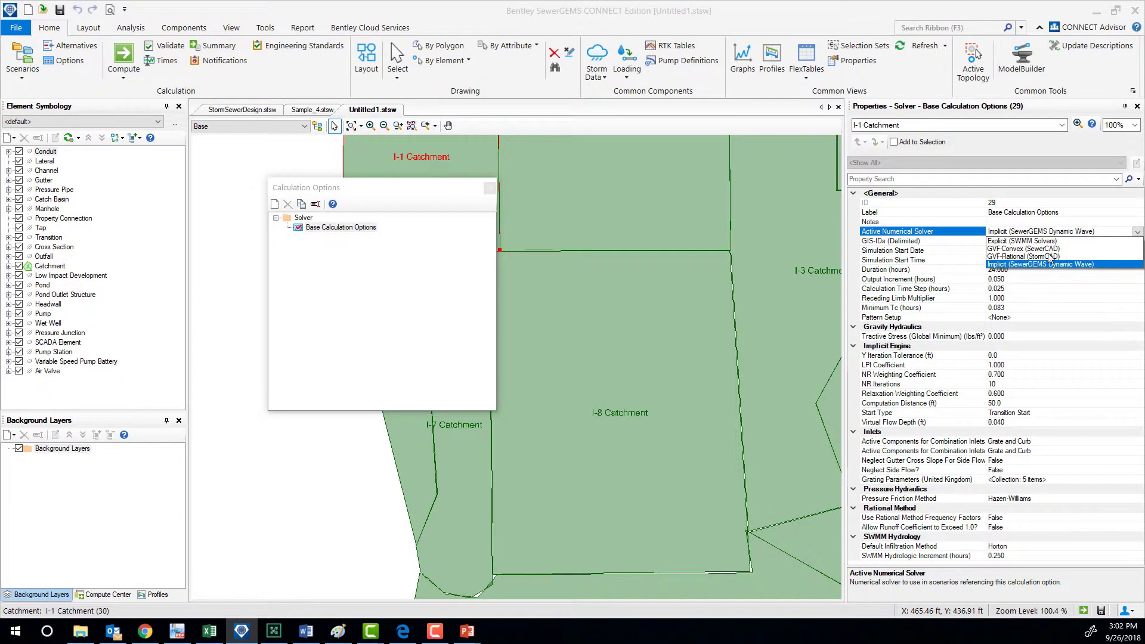
click(1049, 256)
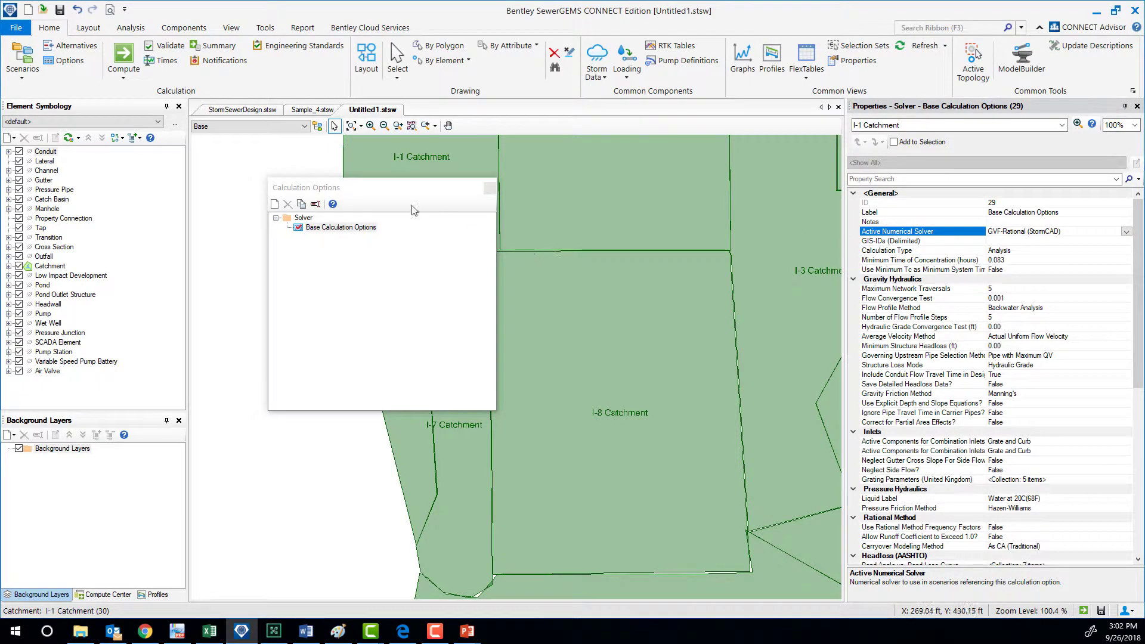
click(489, 188)
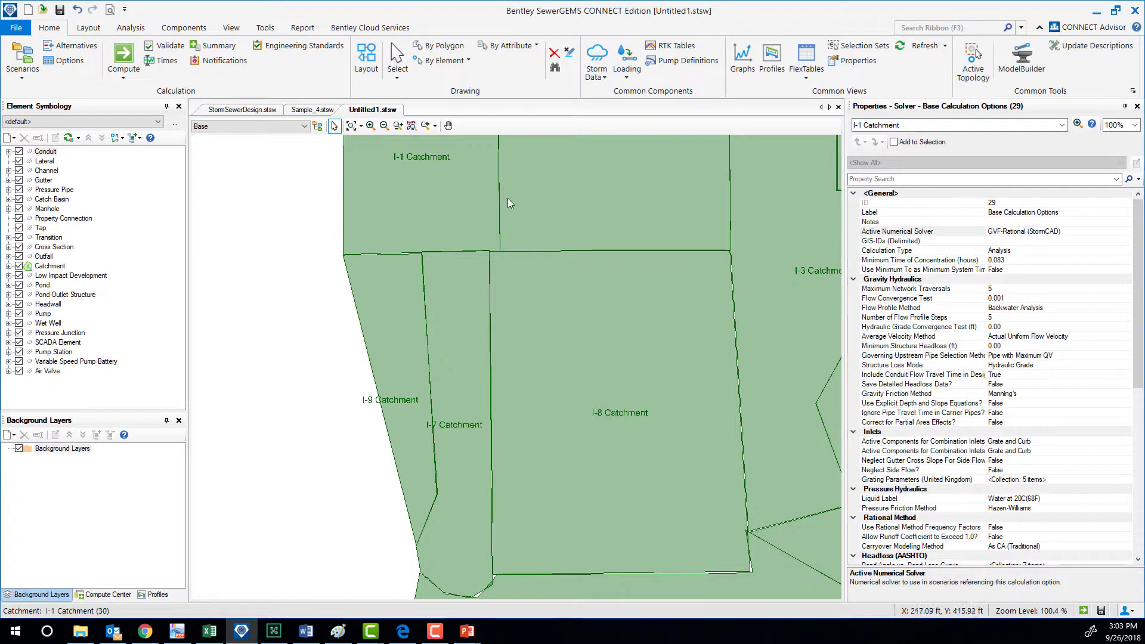
Step: Switch I-1 Catchment's runoff method to Rational Method with a 0.520 runoff coefficient, then bring up FlexTables
click(449, 187)
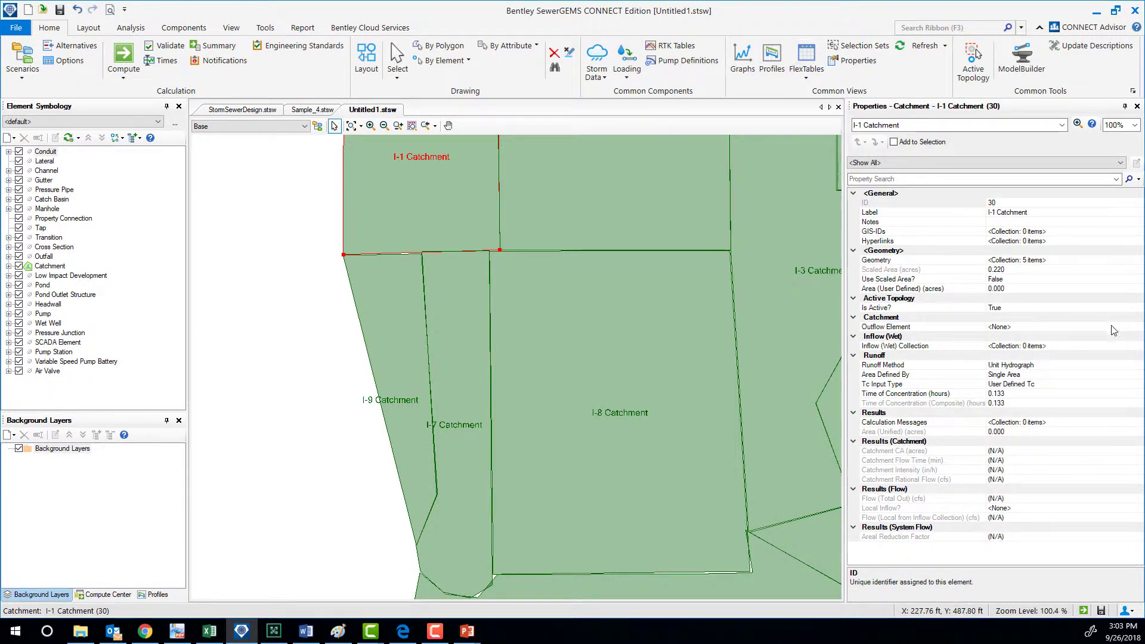
click(1128, 366)
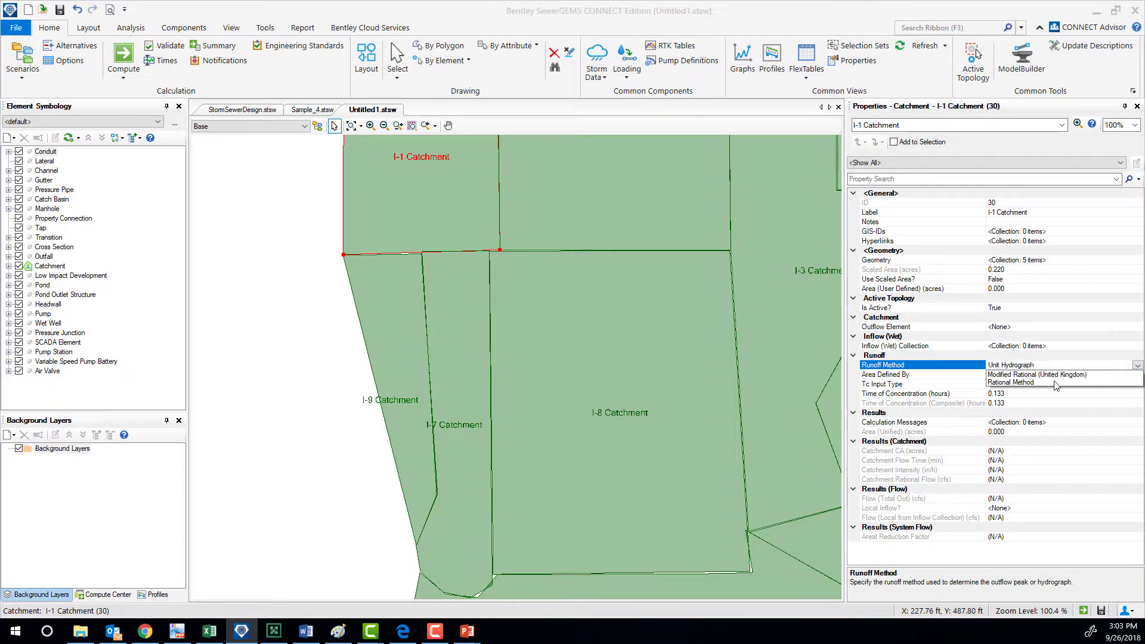
click(1058, 385)
click(1029, 387)
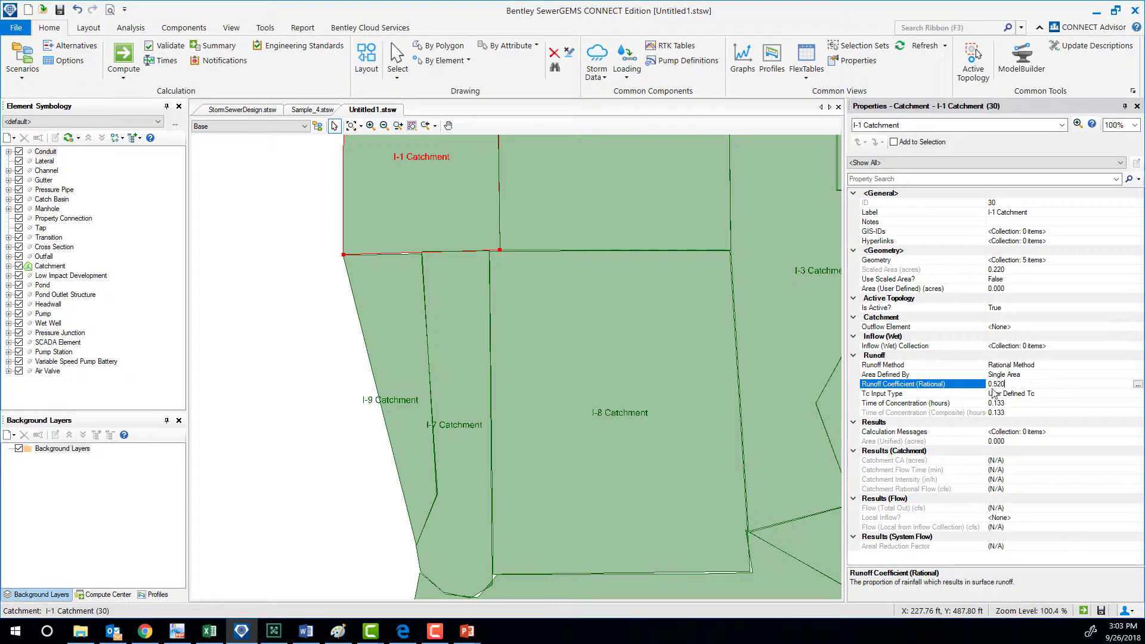
click(806, 58)
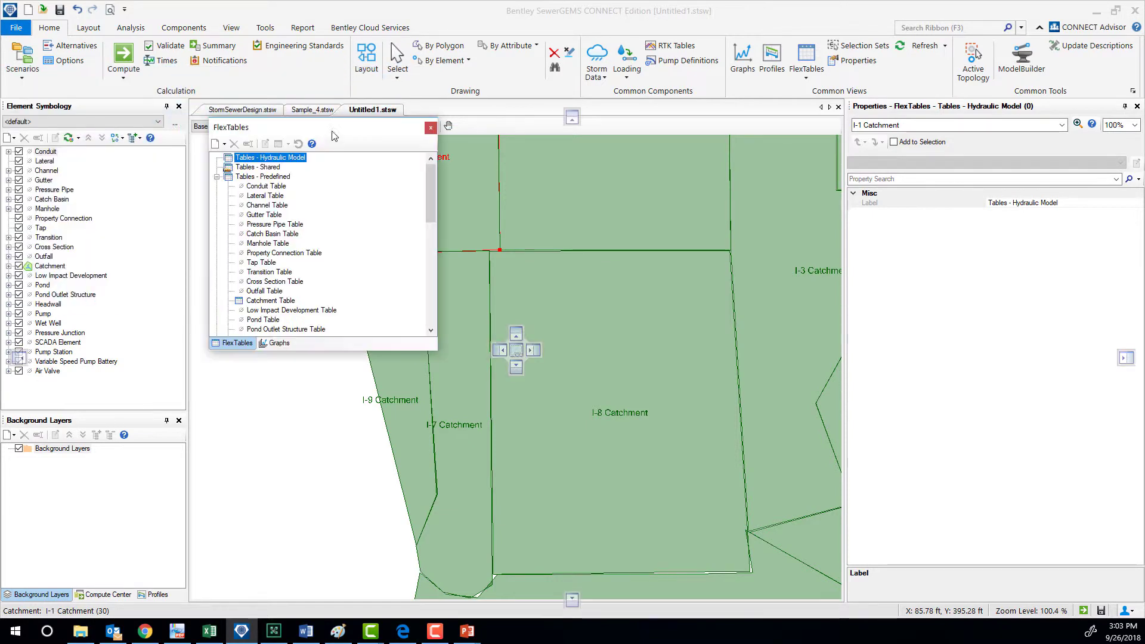
Step: In the Catchment Table, globally set the Runoff Method column to Rational Method for every catchment
scroll(253, 202, down, 3)
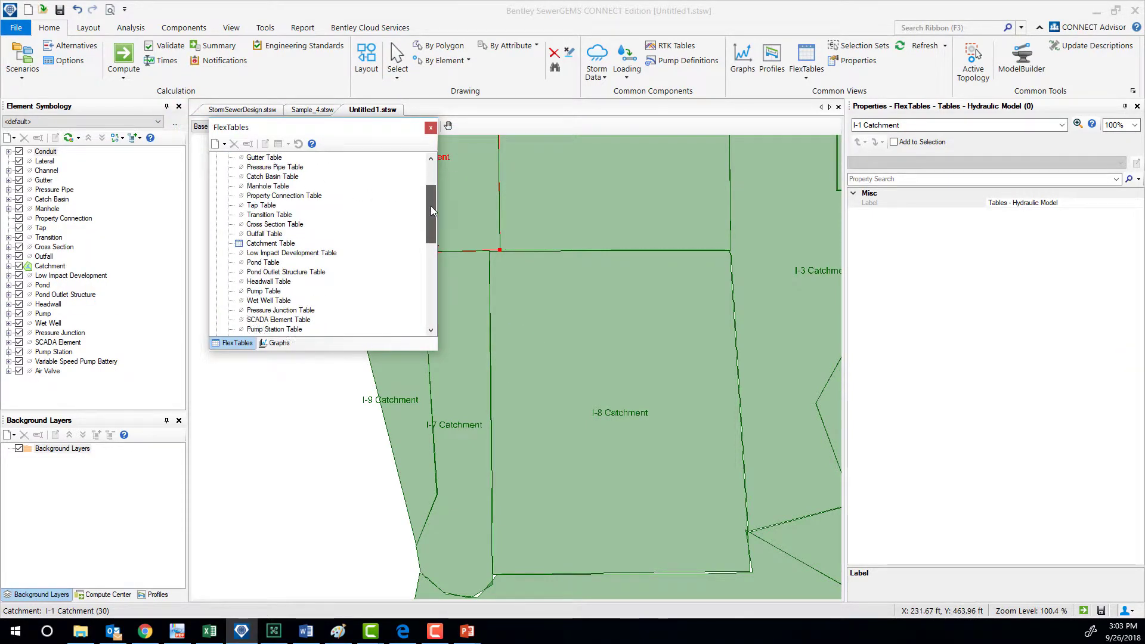
double_click(265, 215)
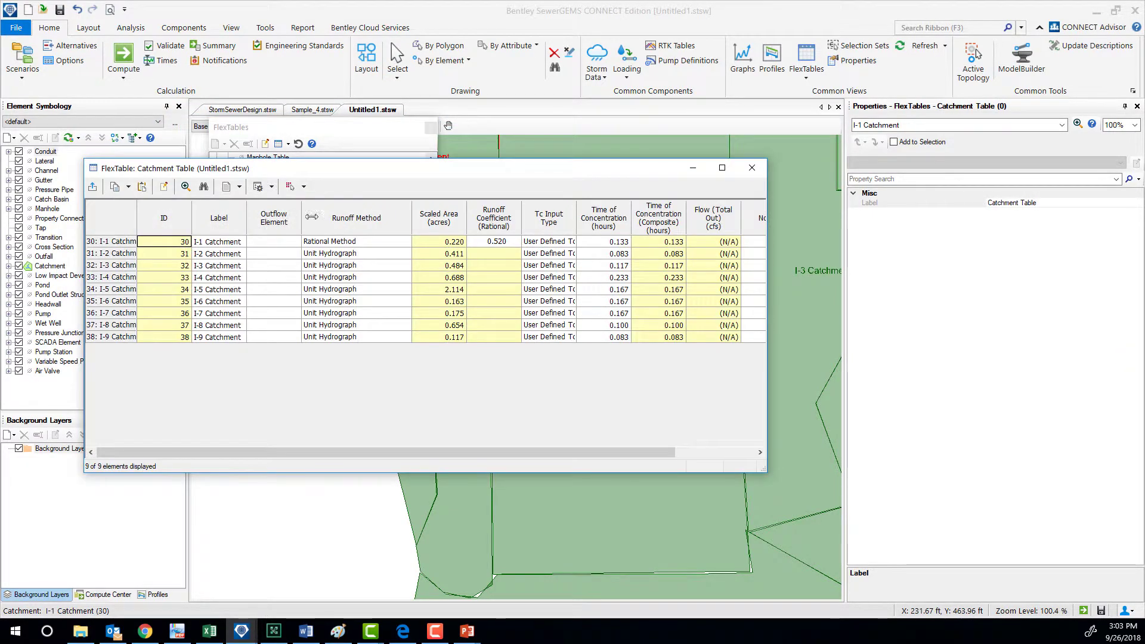
right_click(337, 221)
click(377, 224)
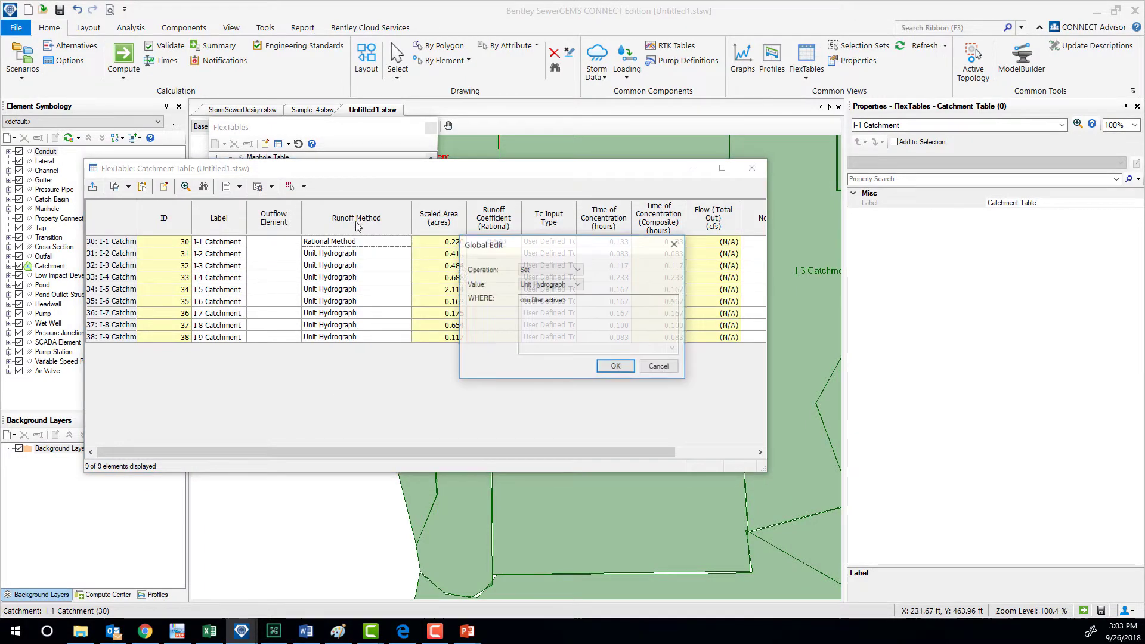
click(551, 284)
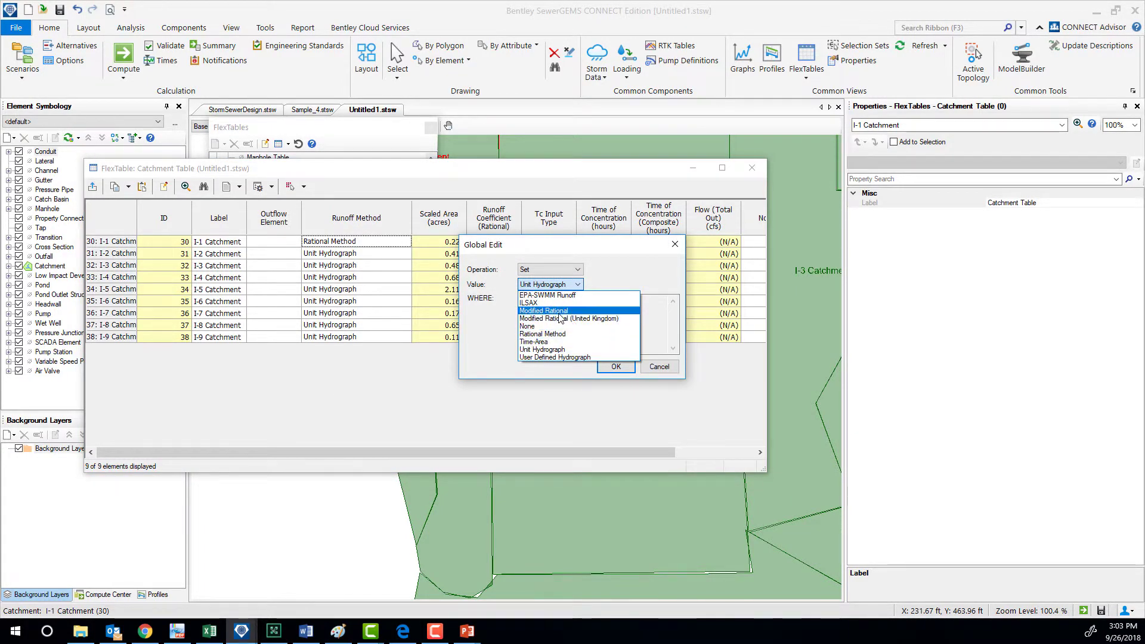
click(557, 335)
click(633, 370)
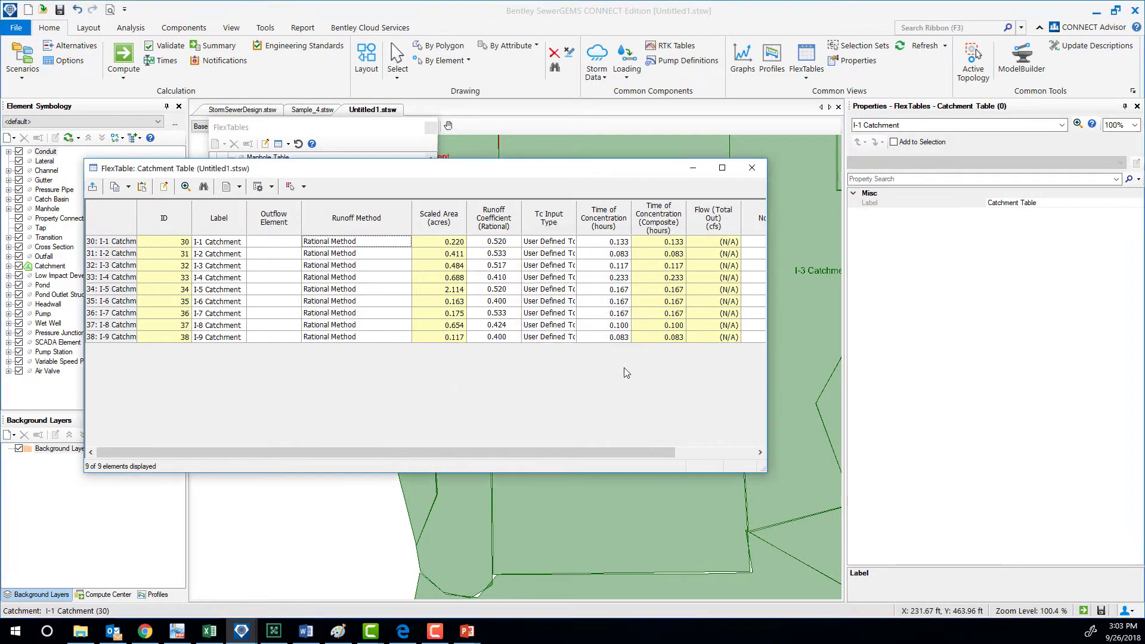
Step: Review the runoff coefficients and time of concentration values down to I-4, then close the Catchment Table
click(505, 241)
key(Down)
key(Down)
key(Down)
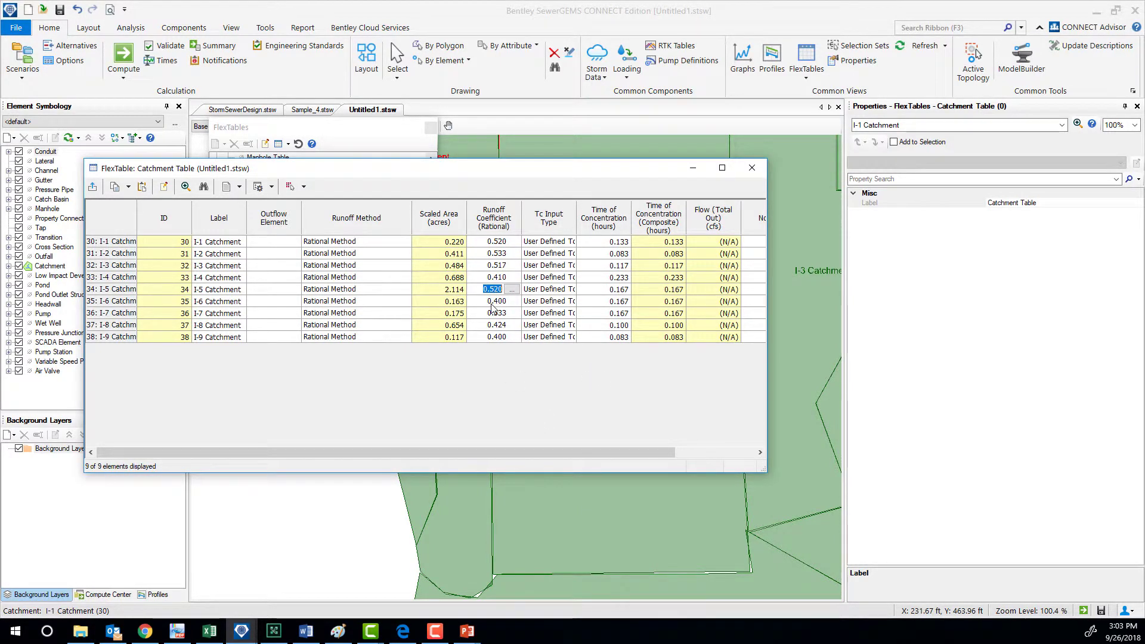
click(606, 242)
key(Down)
key(Down)
key(Down)
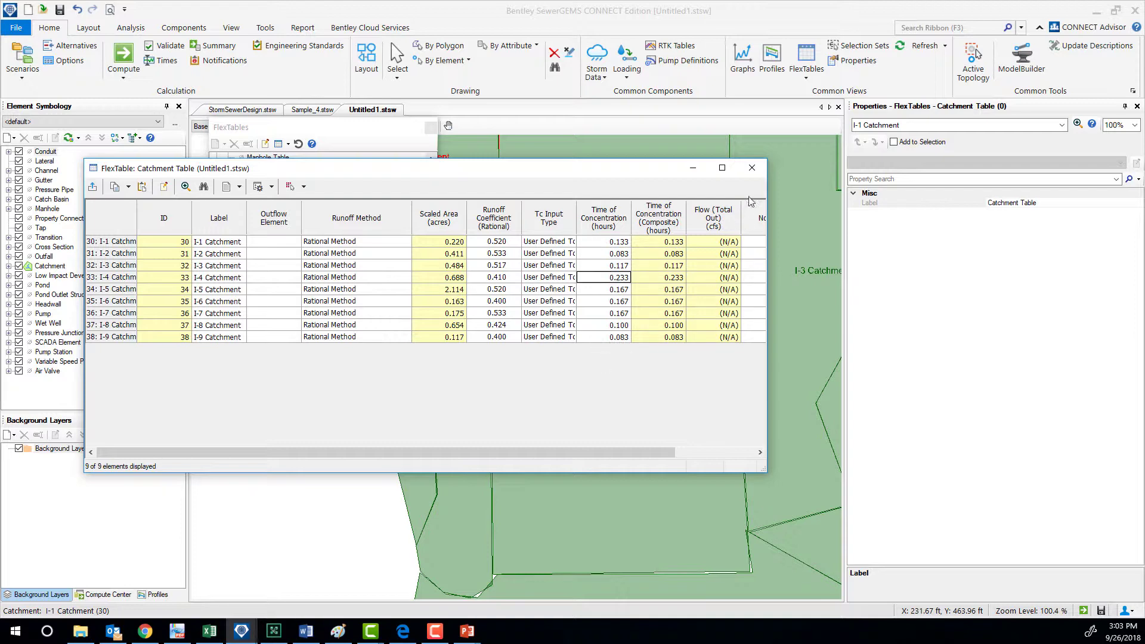
click(752, 167)
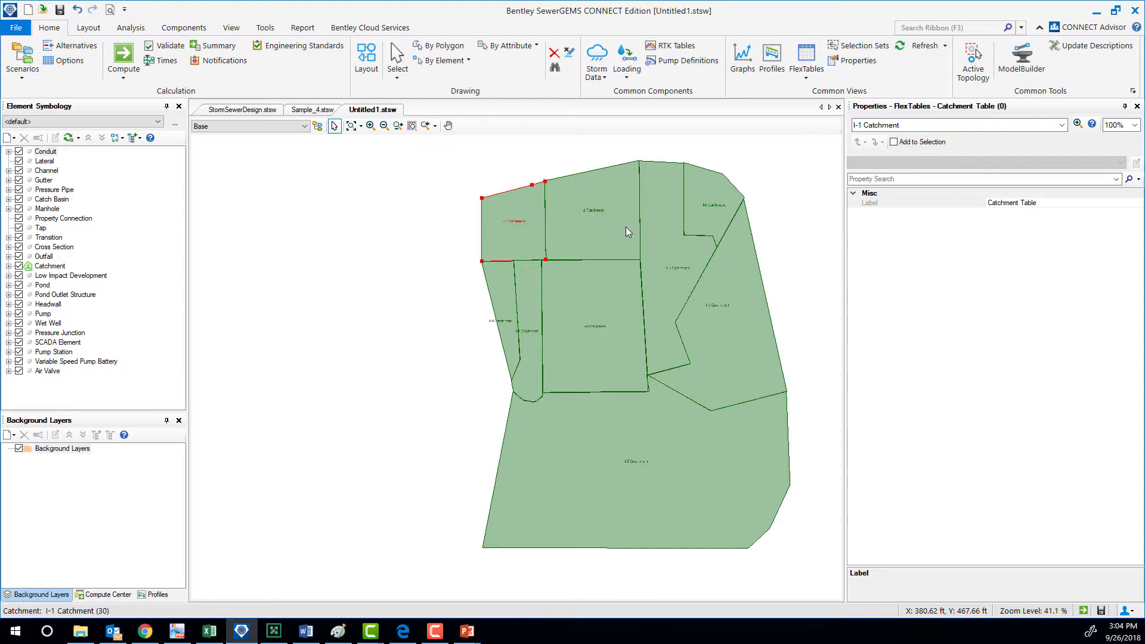
Step: Start the TRex Wizard with DXF Contours as the data source, loading dot.dxf from the modelbuilder folder
click(265, 29)
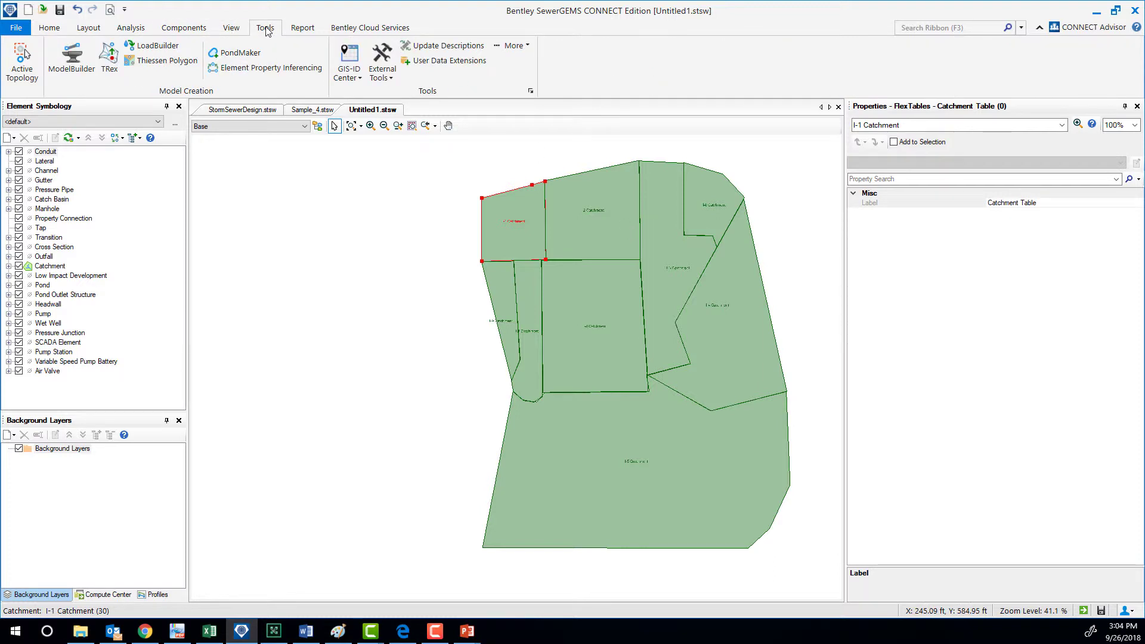
click(109, 60)
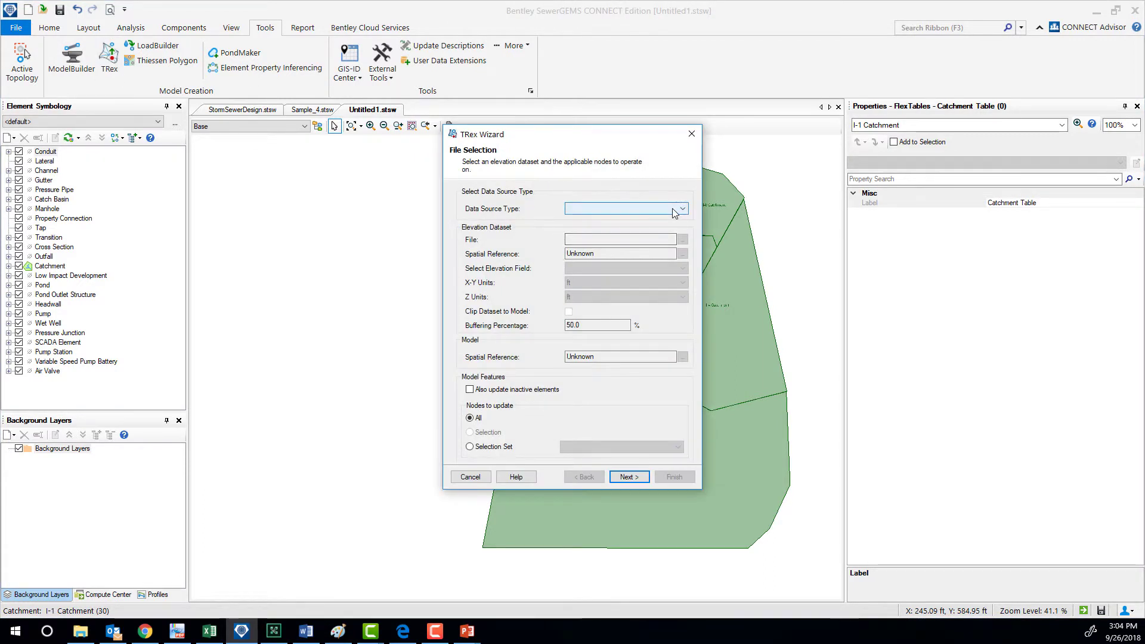
click(671, 208)
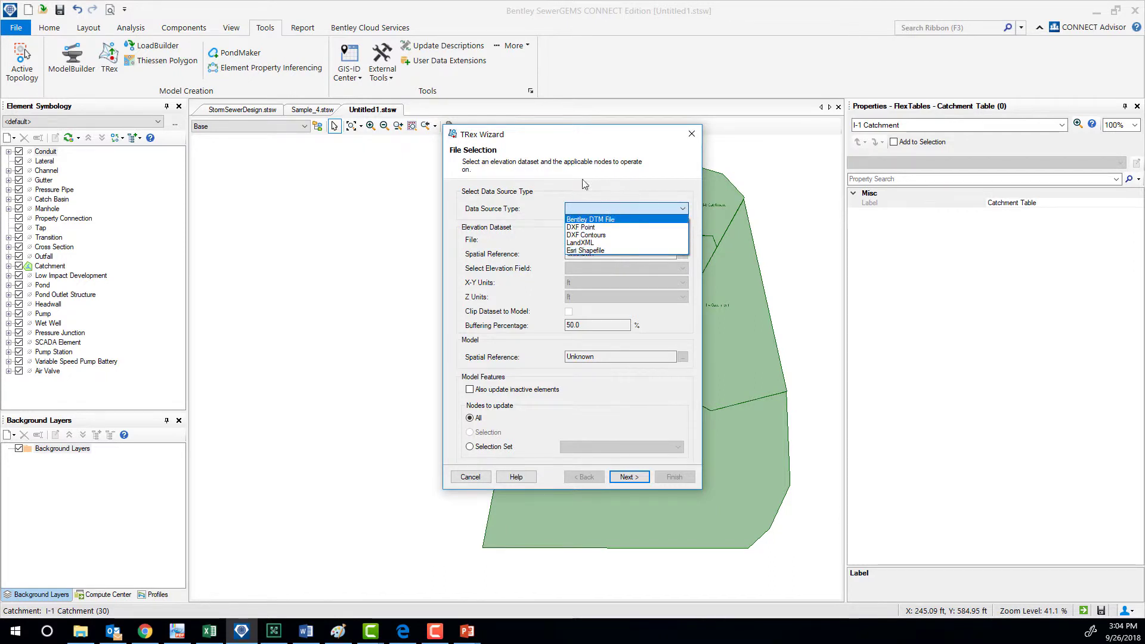
click(612, 239)
click(683, 239)
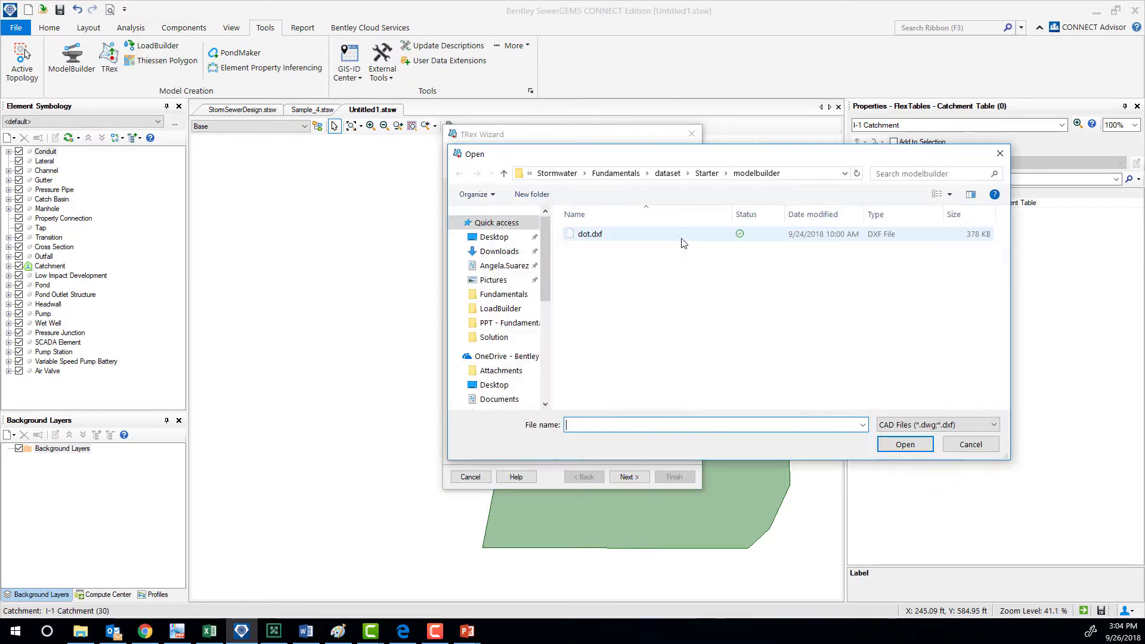
click(707, 173)
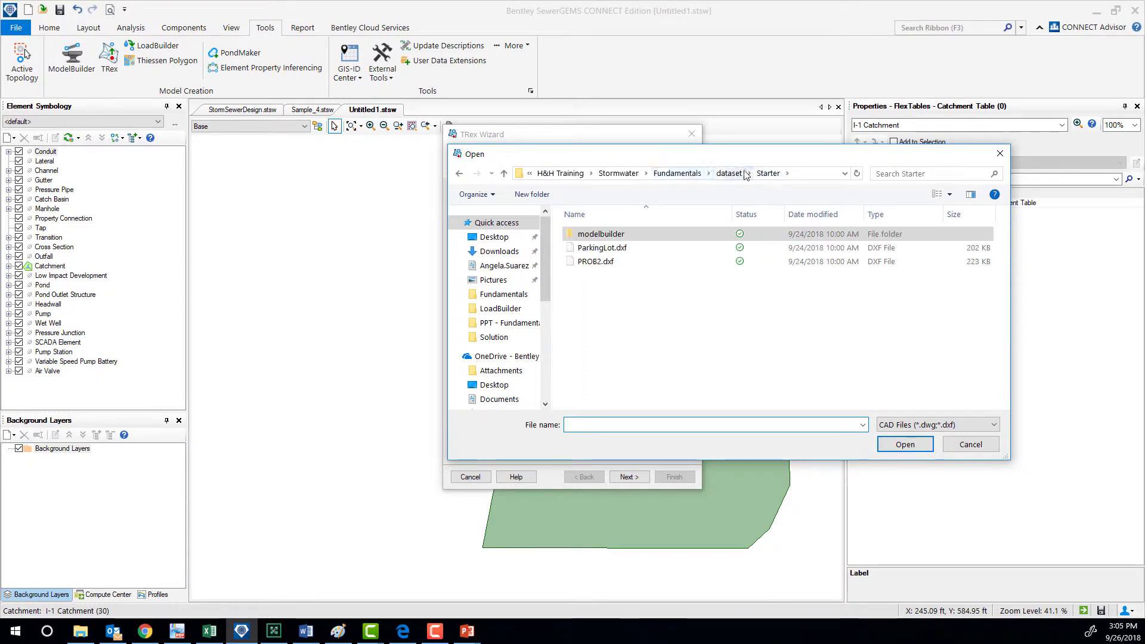
double_click(630, 234)
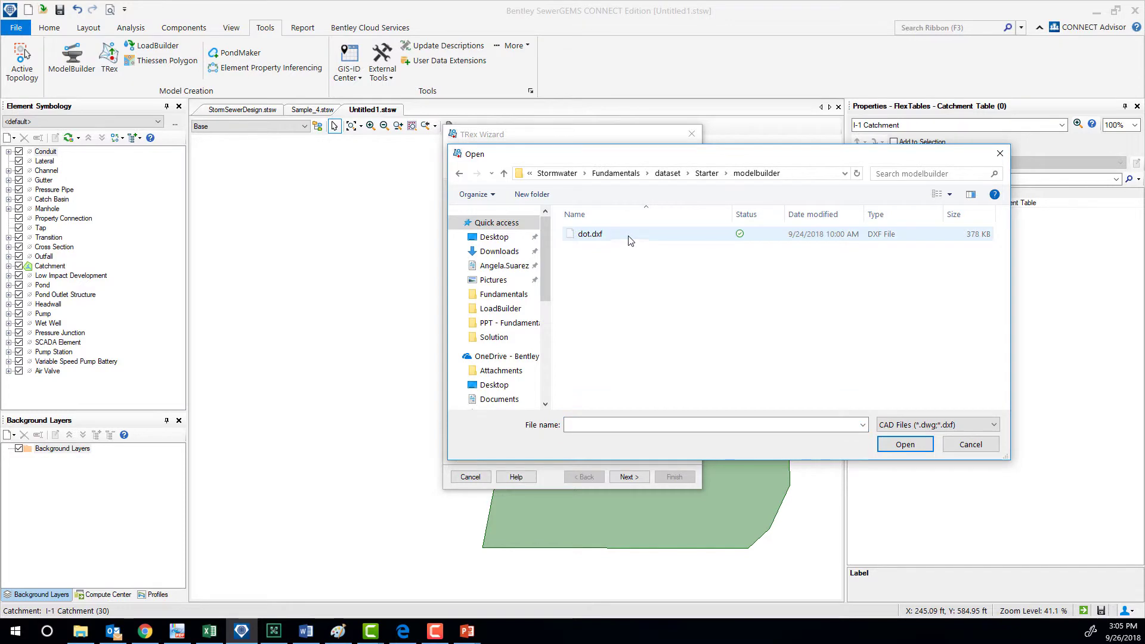
click(625, 240)
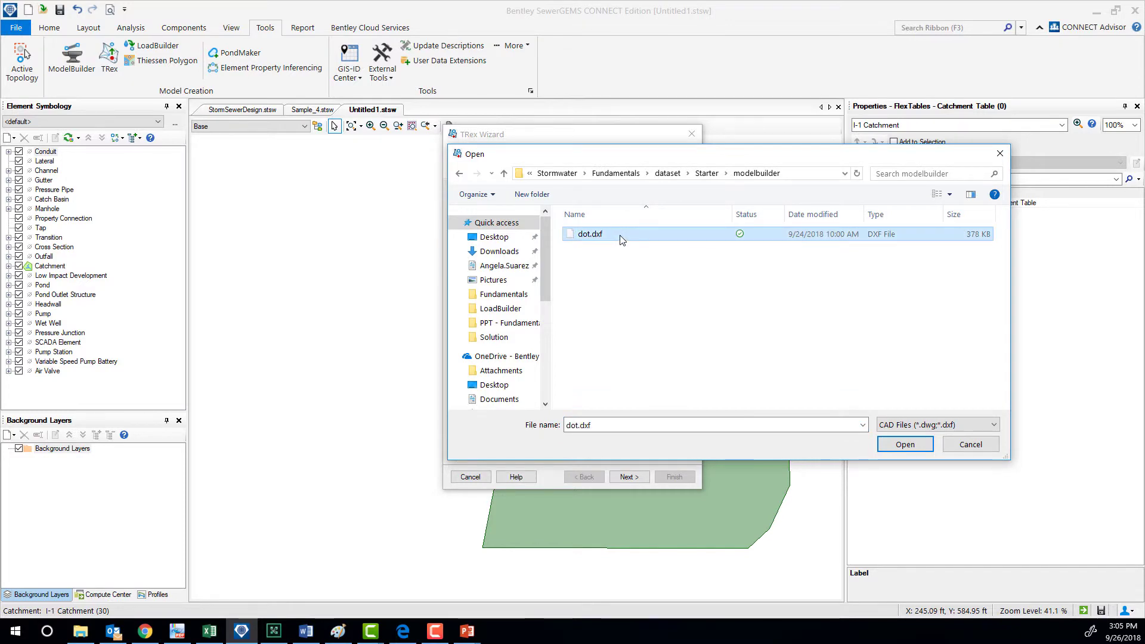
click(918, 451)
Step: Read elevations from the Elevation field, keeping ft for both X-Y and Z units
click(683, 270)
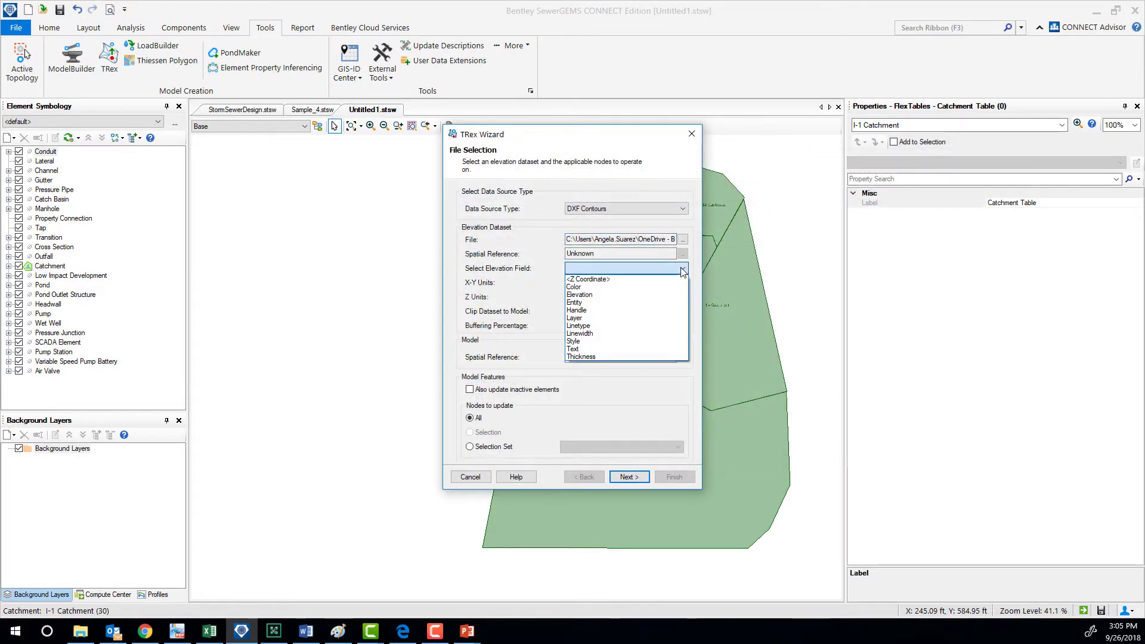
click(592, 295)
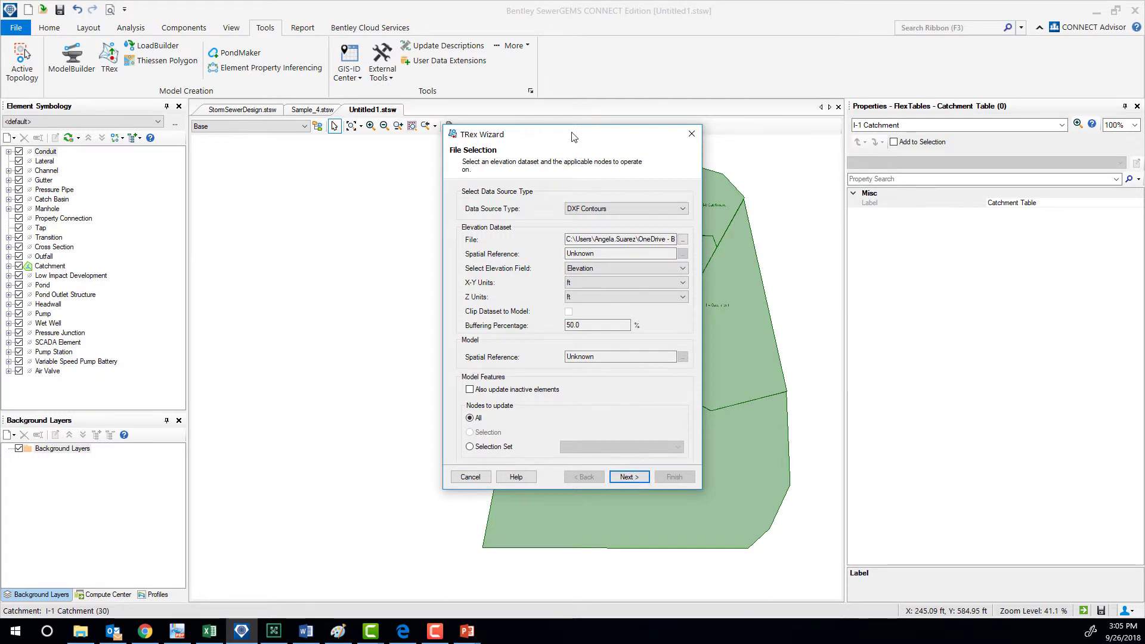
click(636, 267)
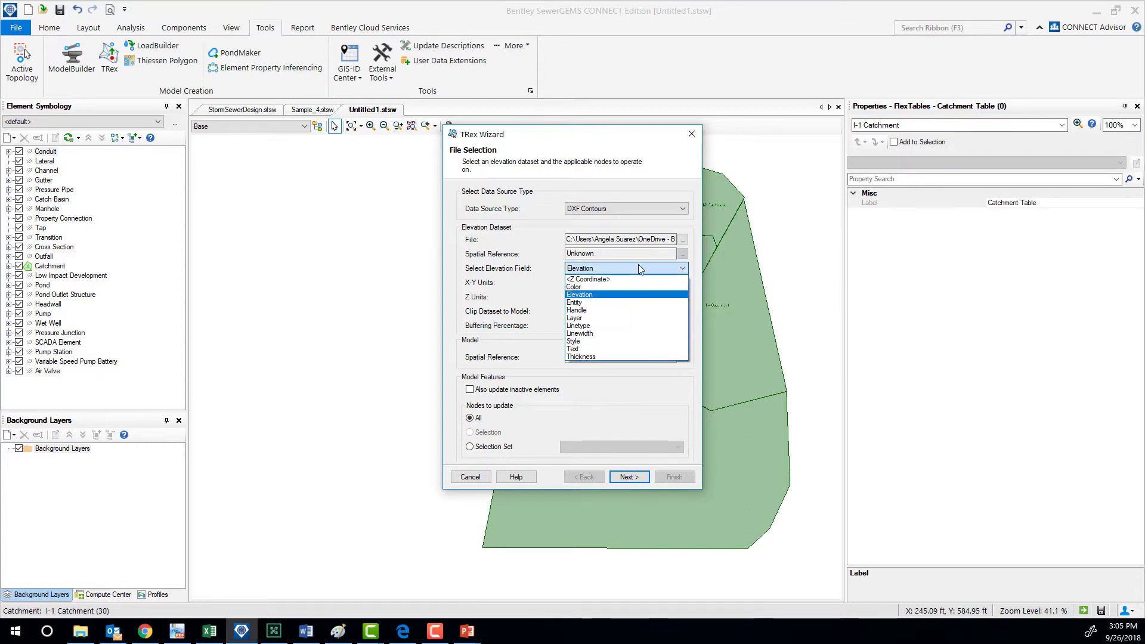
click(577, 296)
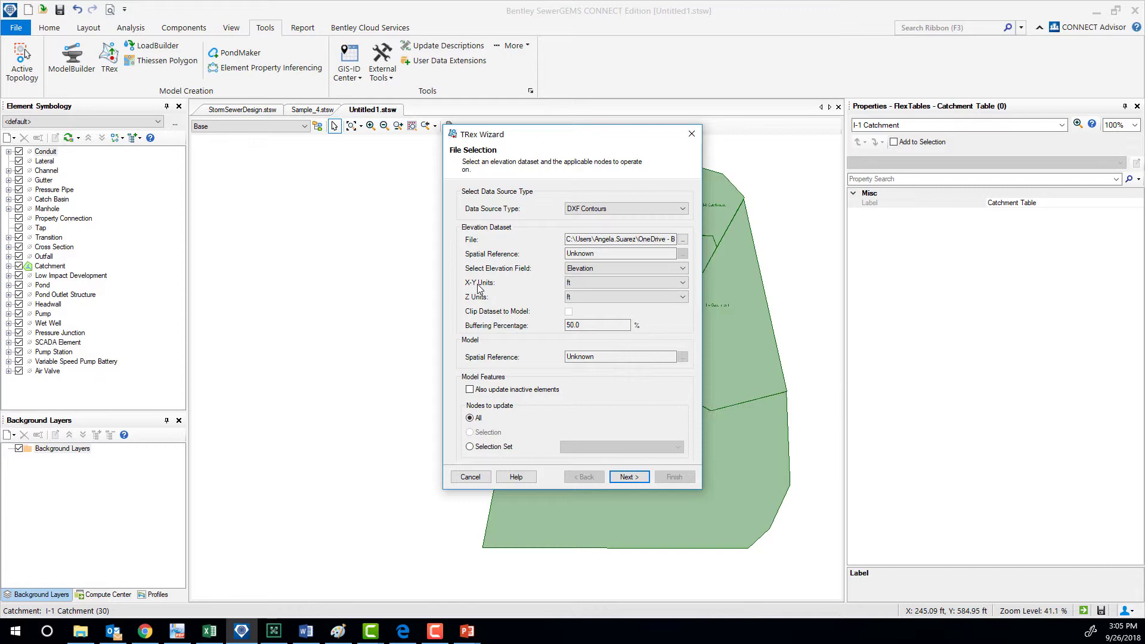
click(590, 282)
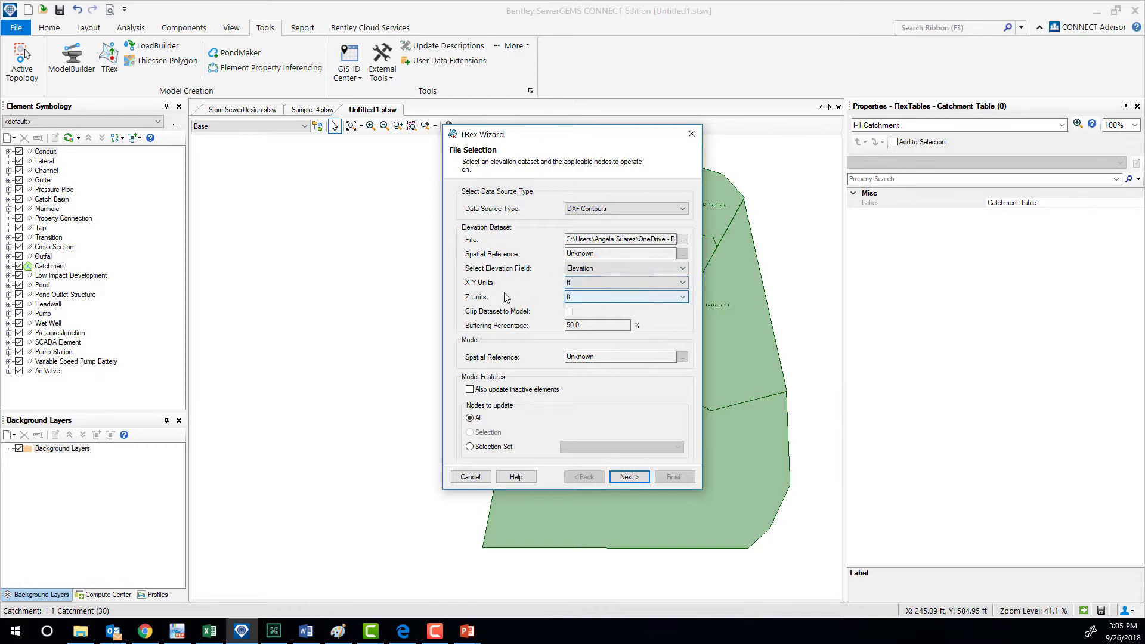
click(568, 299)
click(590, 296)
click(590, 297)
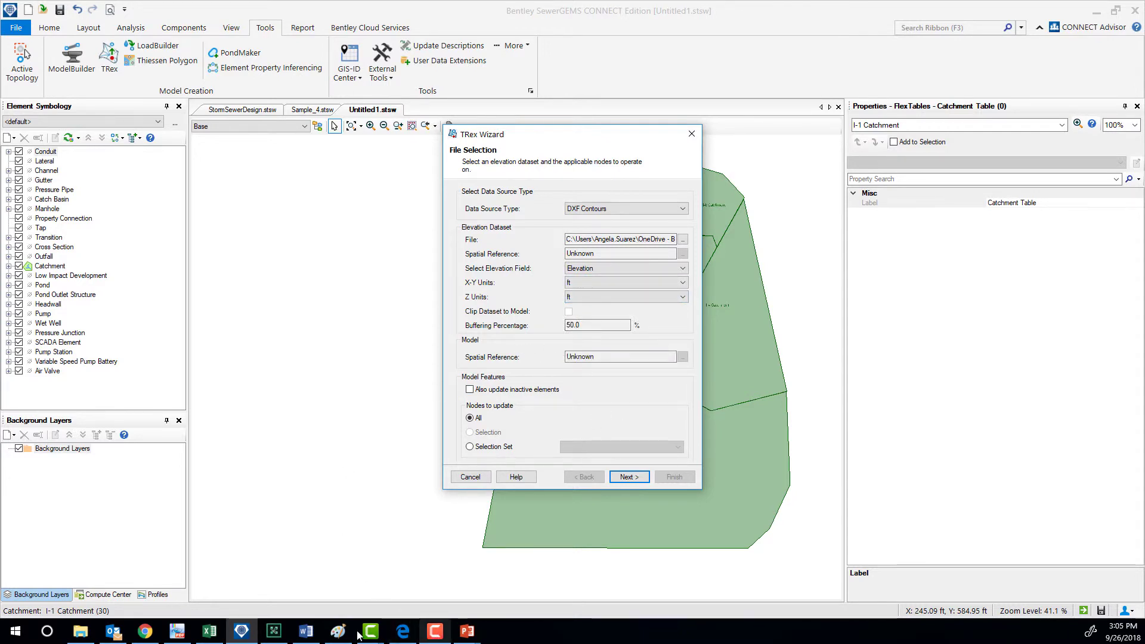
click(467, 631)
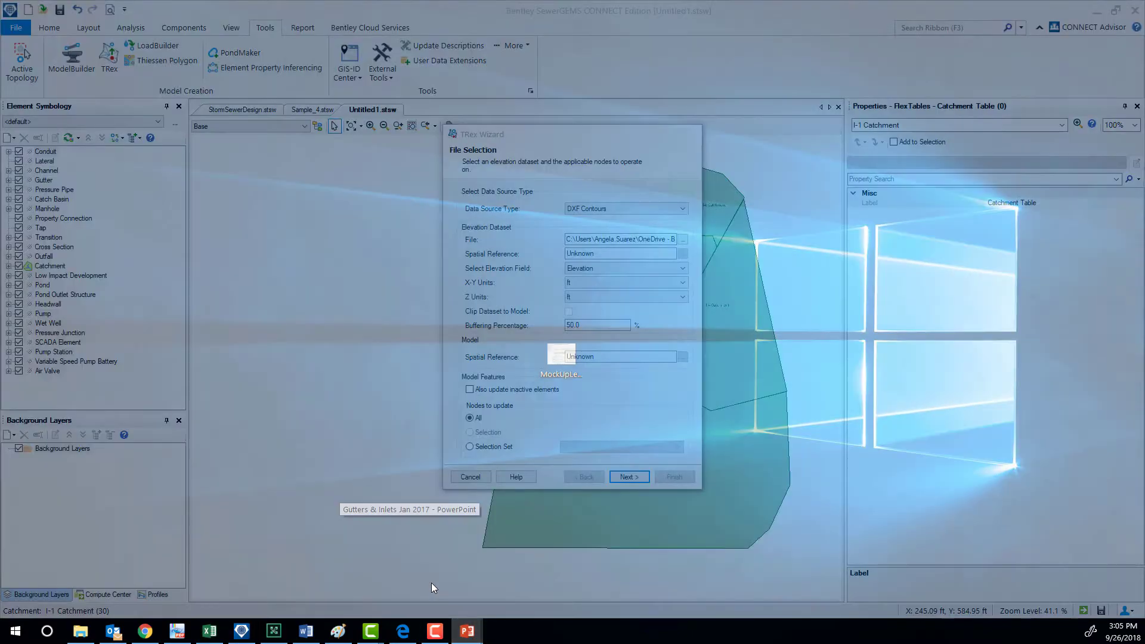
Step: Present the Elevation Data Source Types slide's Bentley DTM File and ESRI Shapefiles bullets, advancing to Running TRex
click(431, 582)
click(279, 410)
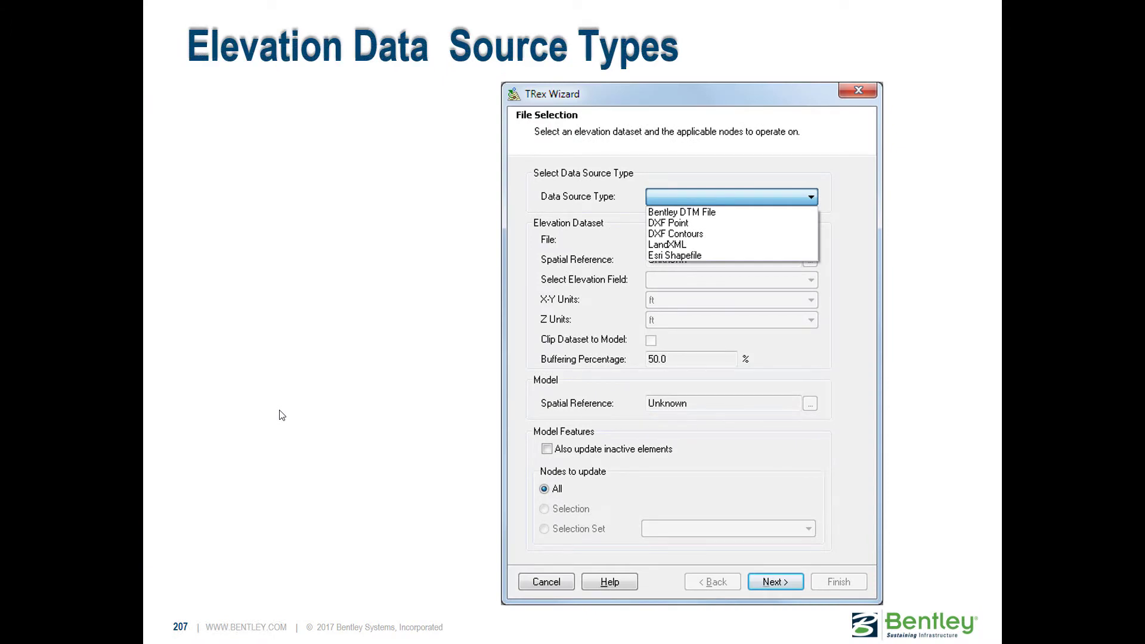
click(279, 411)
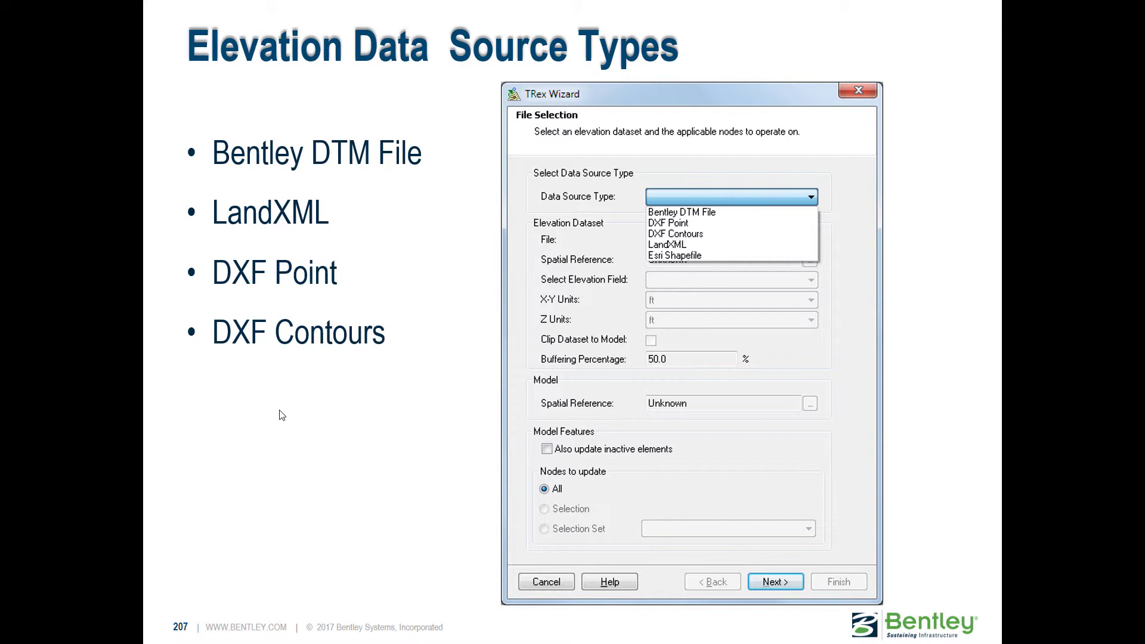
click(279, 410)
click(279, 410)
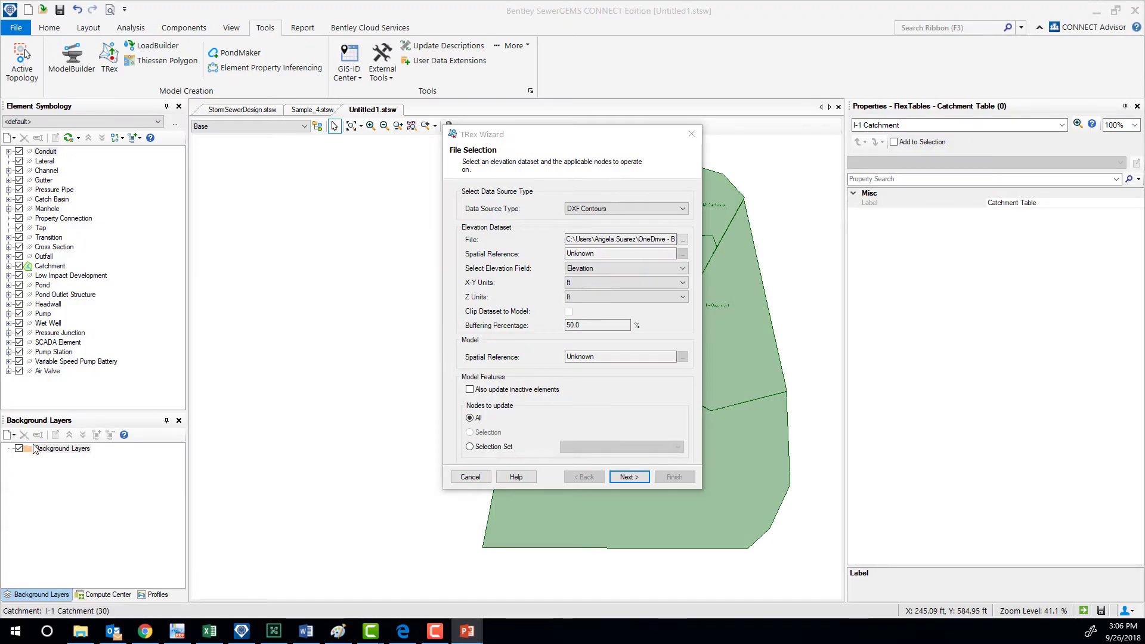
Step: Cancel the TRex Wizard and add Workshop3_contours.shp as a new file background layer
click(470, 477)
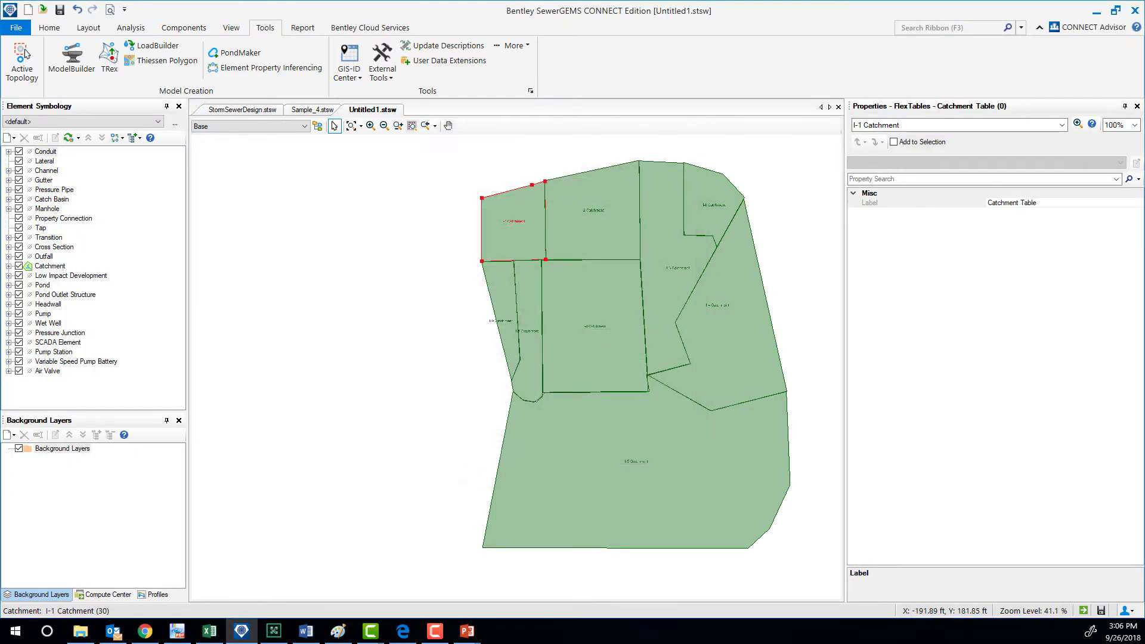
click(12, 434)
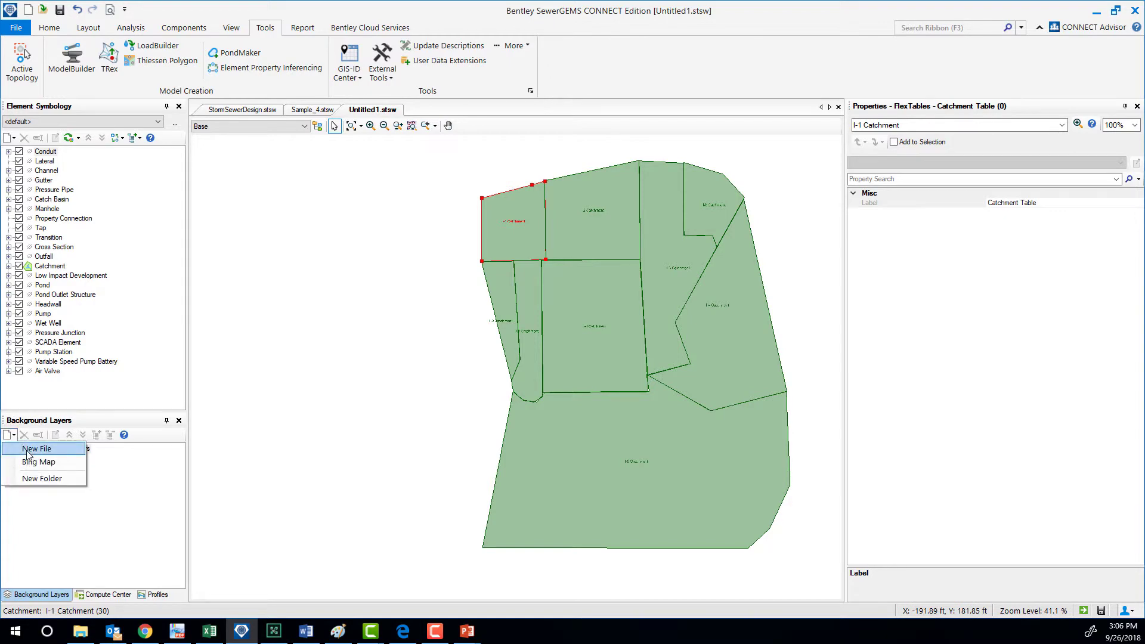
click(29, 453)
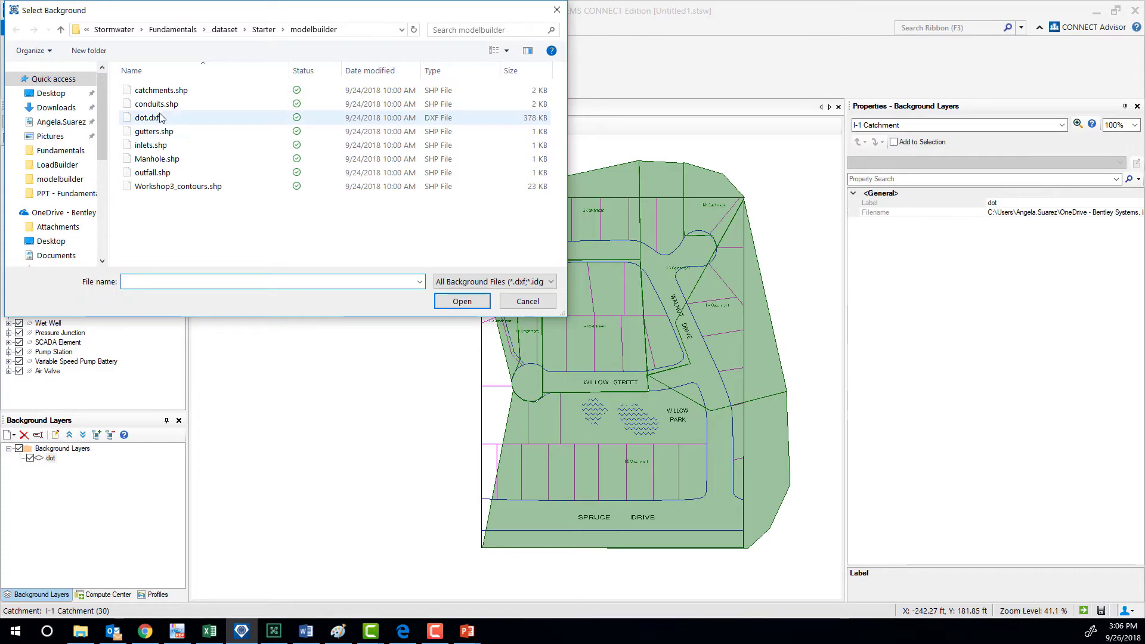
click(177, 186)
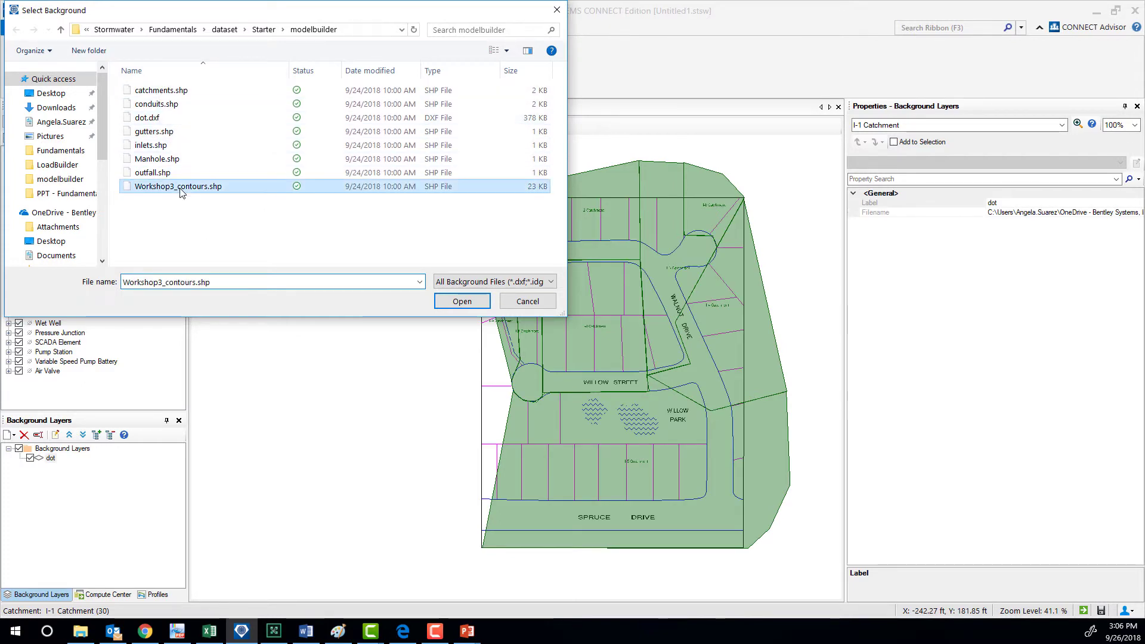
click(459, 302)
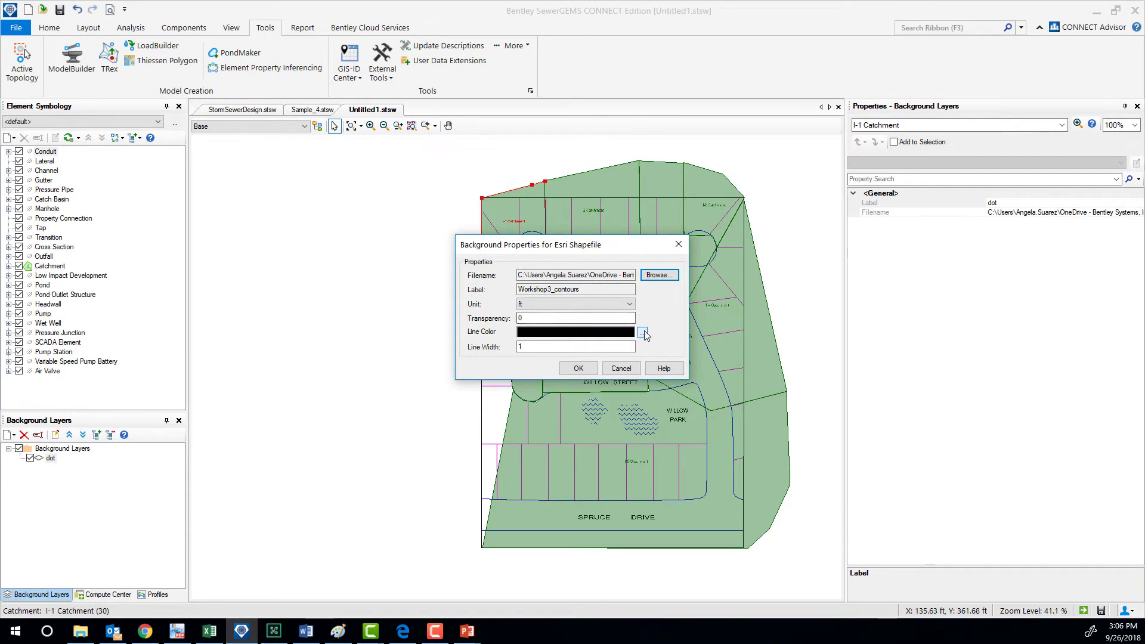
Step: Draw the contour layer's lines in pink and apply the layer settings
click(643, 333)
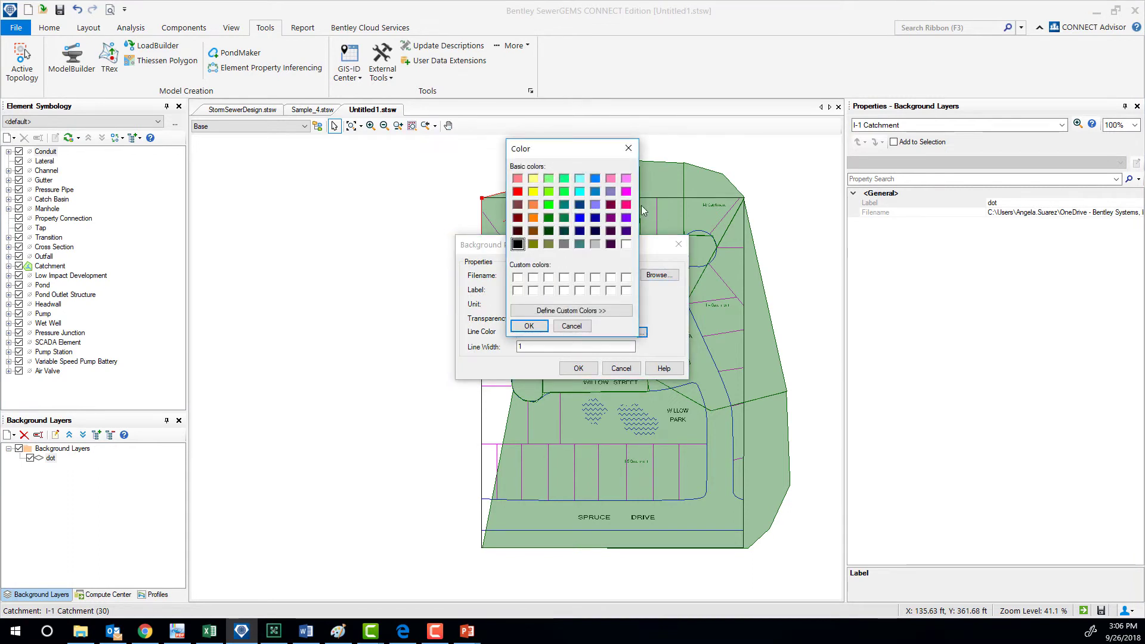
click(626, 205)
click(523, 326)
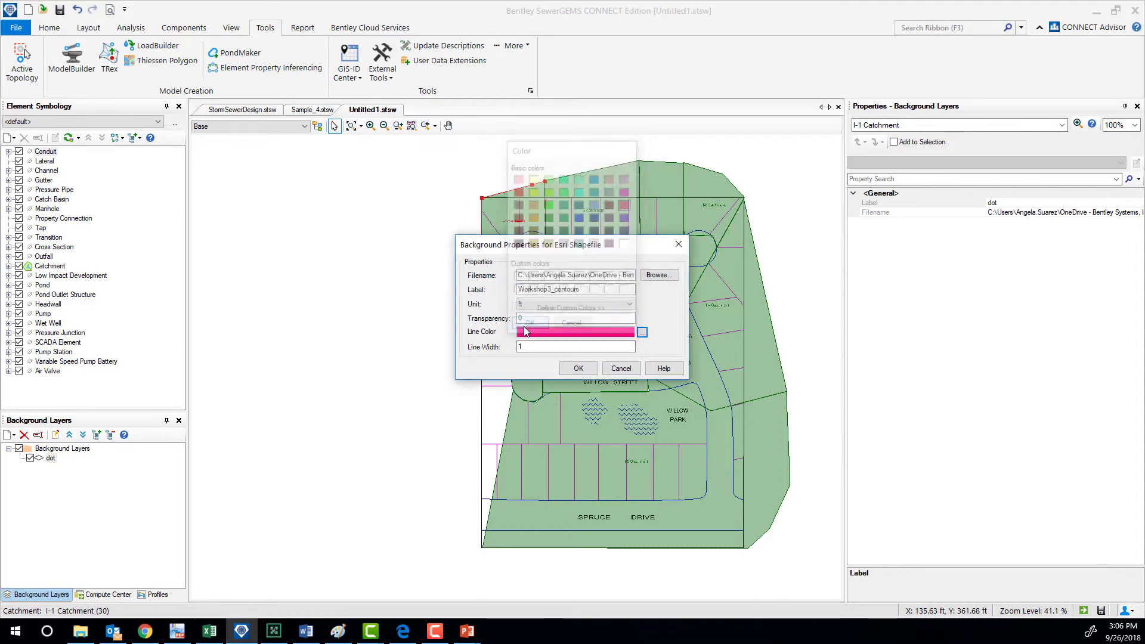
click(580, 366)
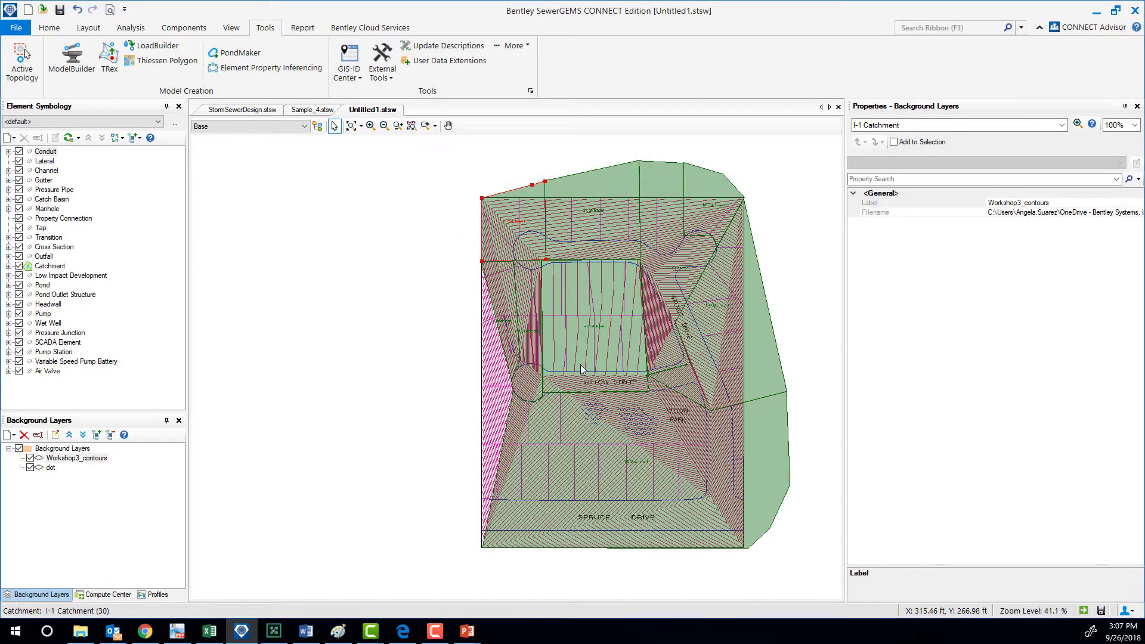
Step: Turn off the dot background layer, leaving the pink Workshop3_contours lines over the nine catchments, and clear the selection
click(30, 467)
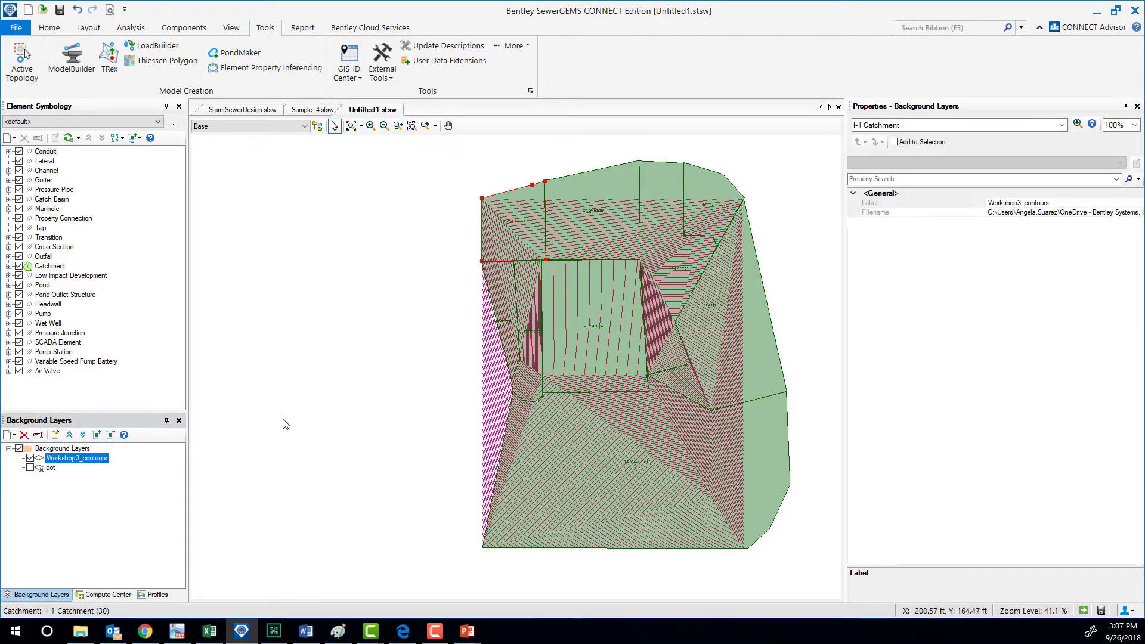
scroll(529, 417, up, 3)
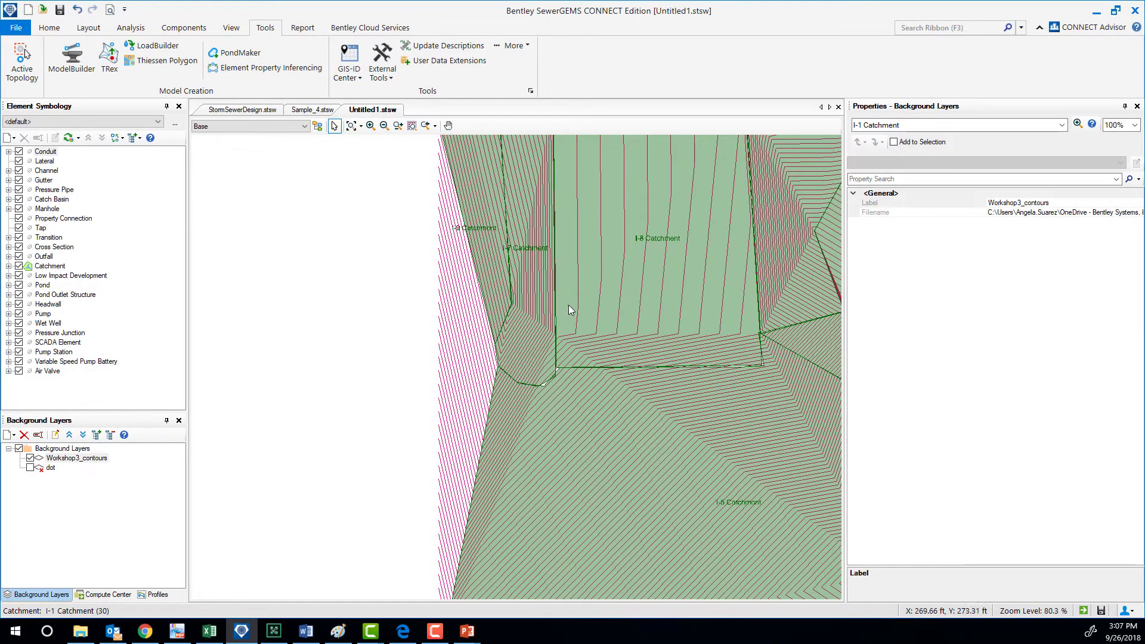
scroll(635, 376, up, 2)
scroll(635, 320, down, 6)
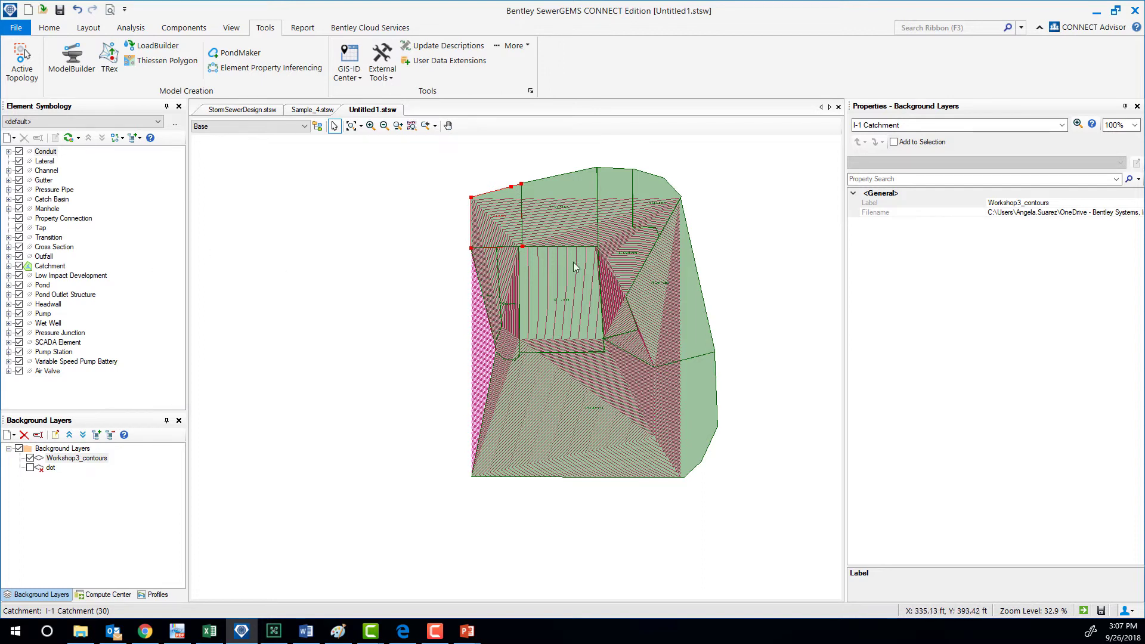
drag(231, 187, 325, 302)
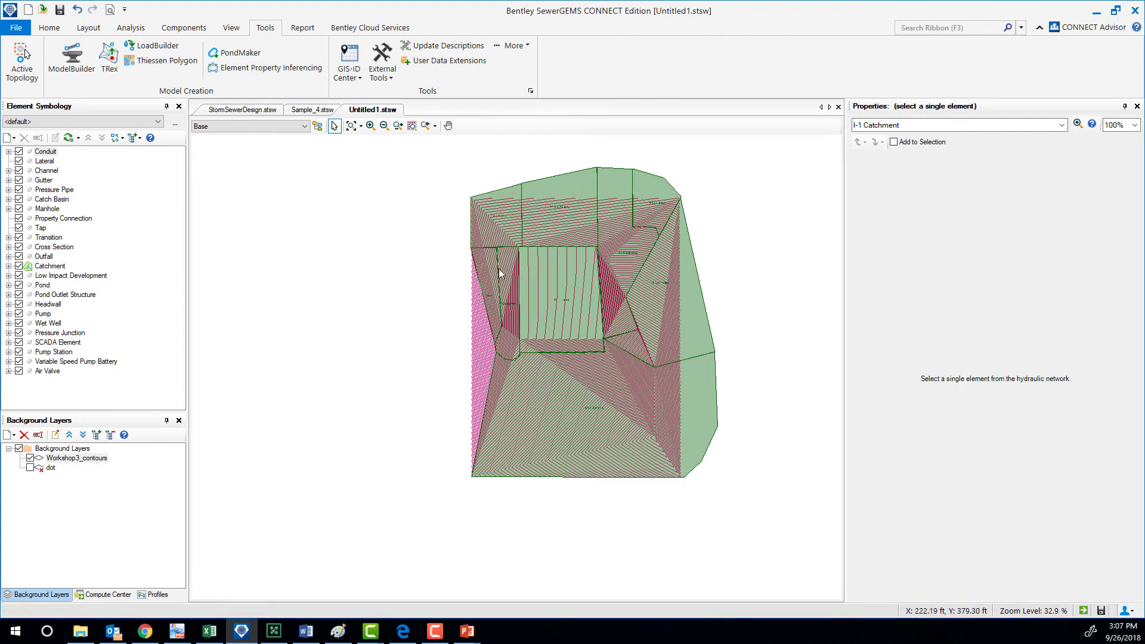
click(467, 631)
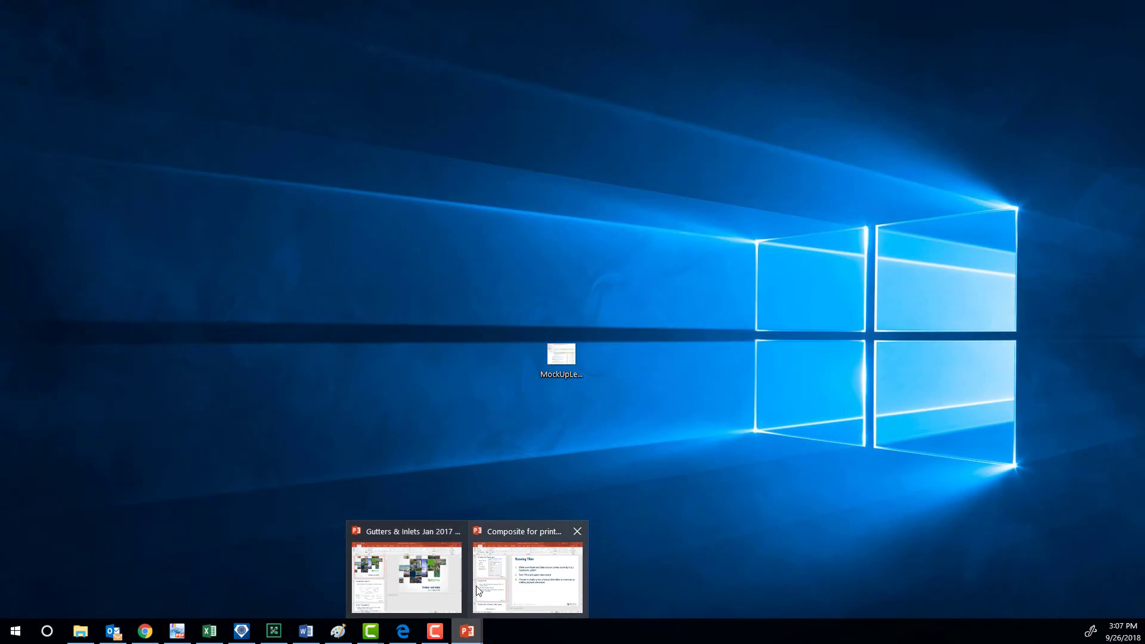